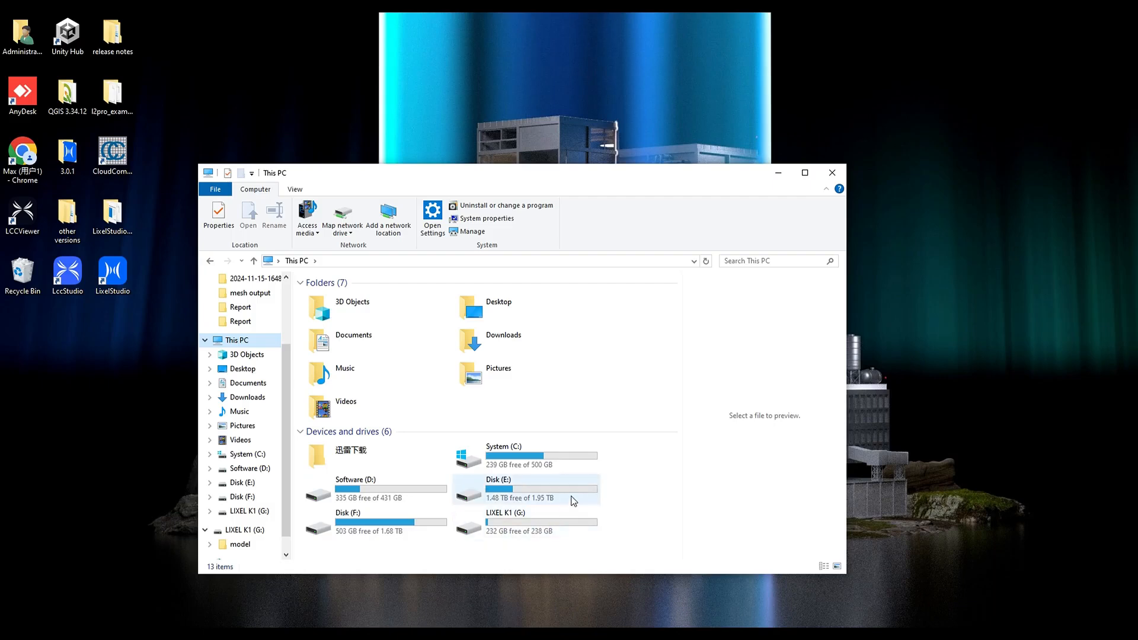
pyautogui.doubleClick(575, 499)
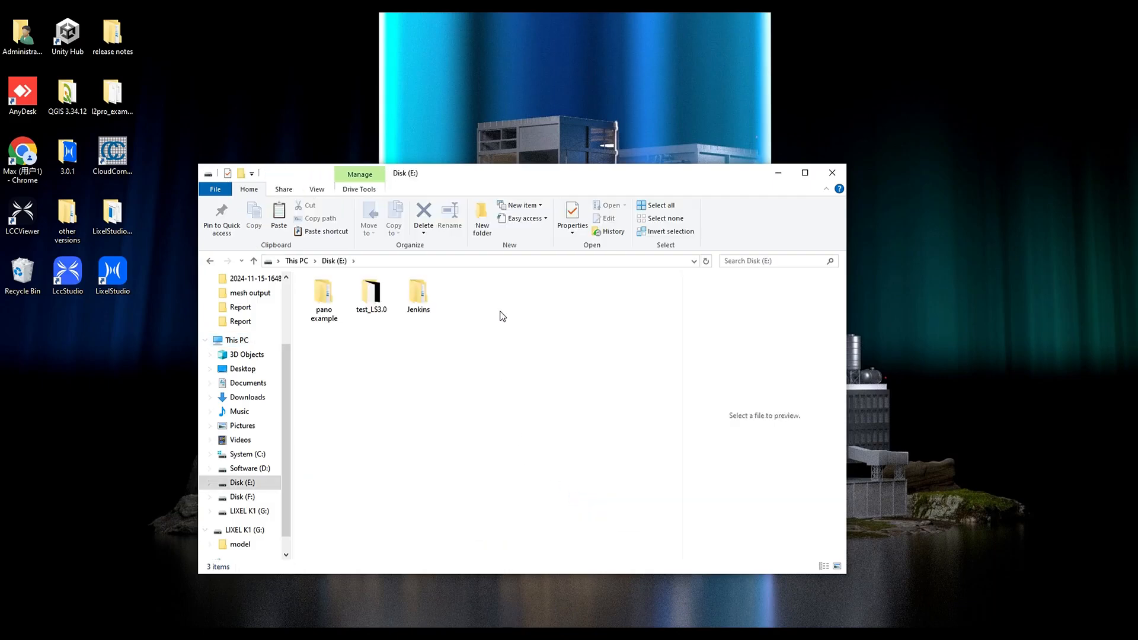
pyautogui.rightClick(507, 294)
pyautogui.click(533, 372)
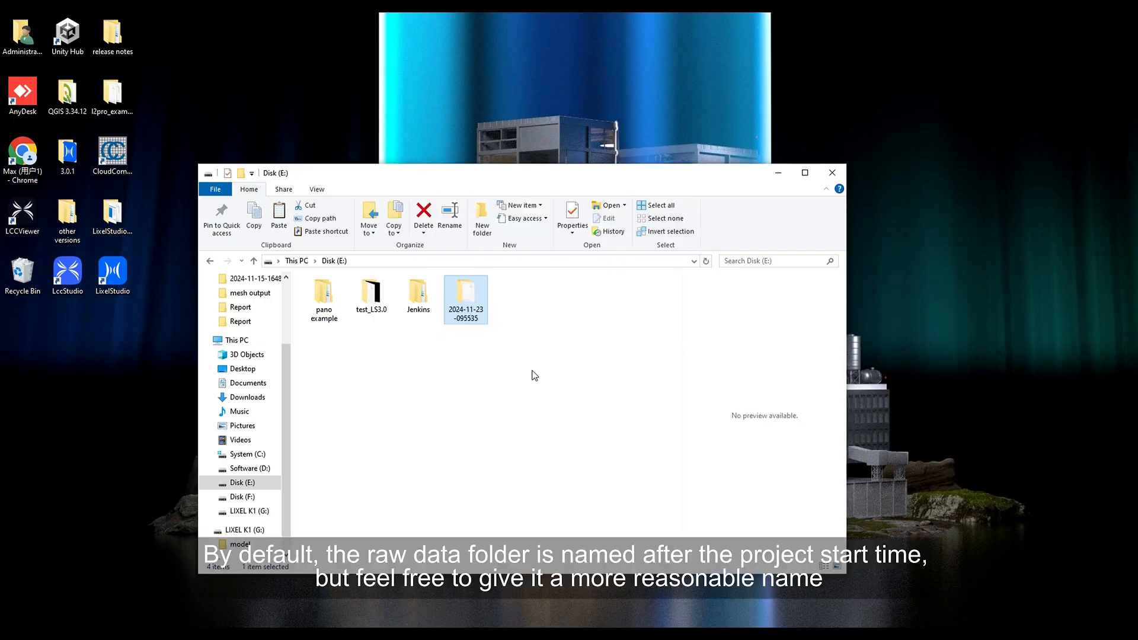
# Rename the pasted raw data folder as "office area"
pyautogui.rightClick(478, 313)
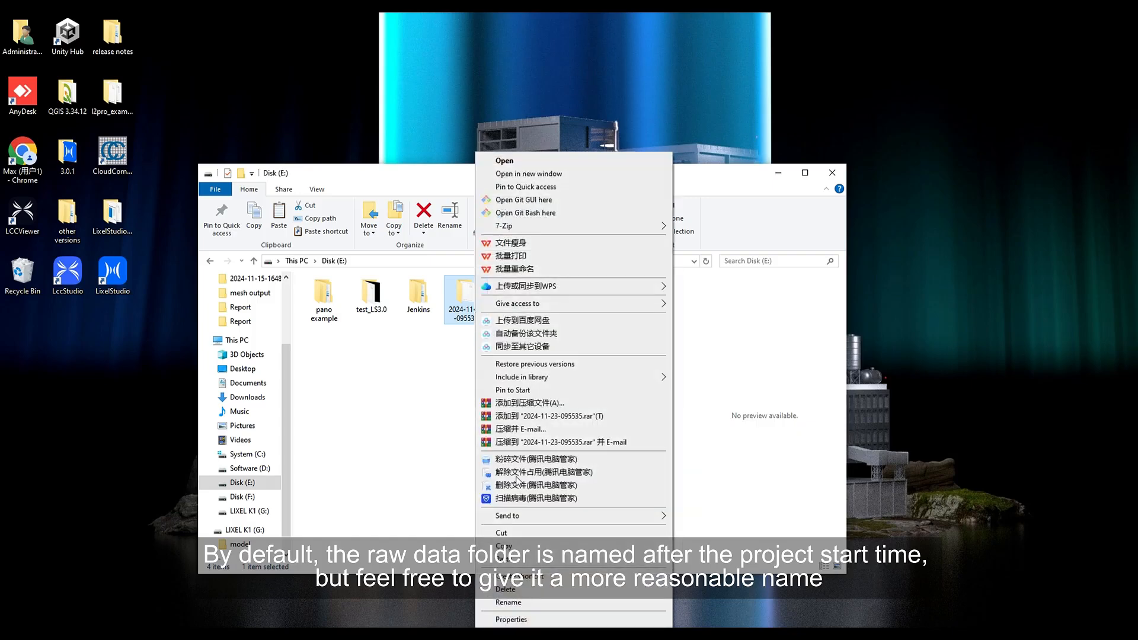
pyautogui.click(536, 601)
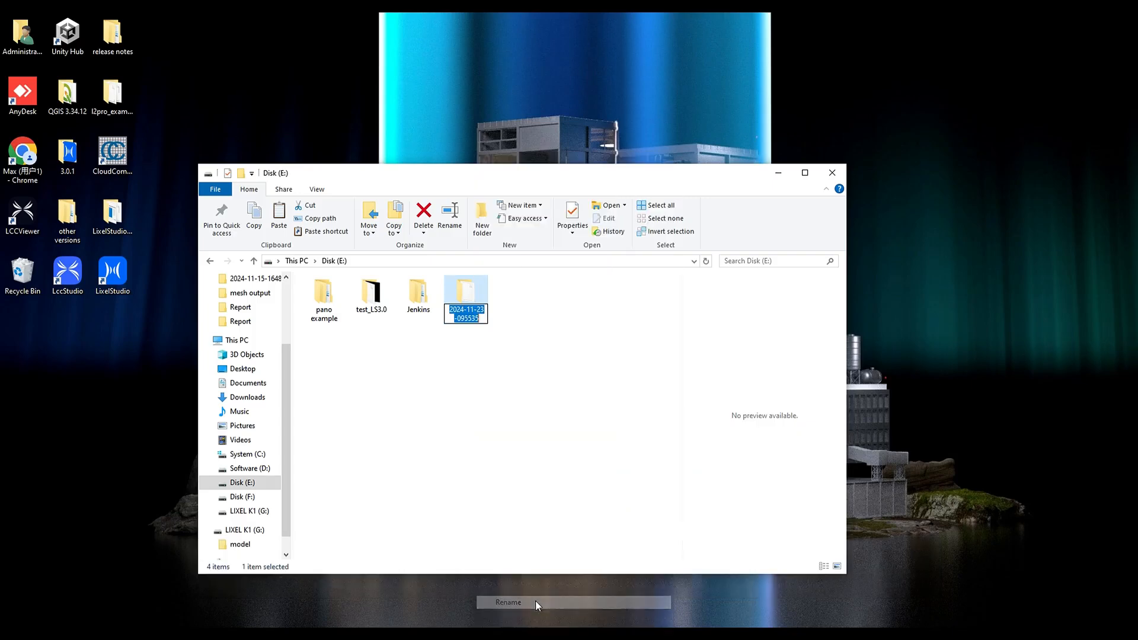
pyautogui.write('office')
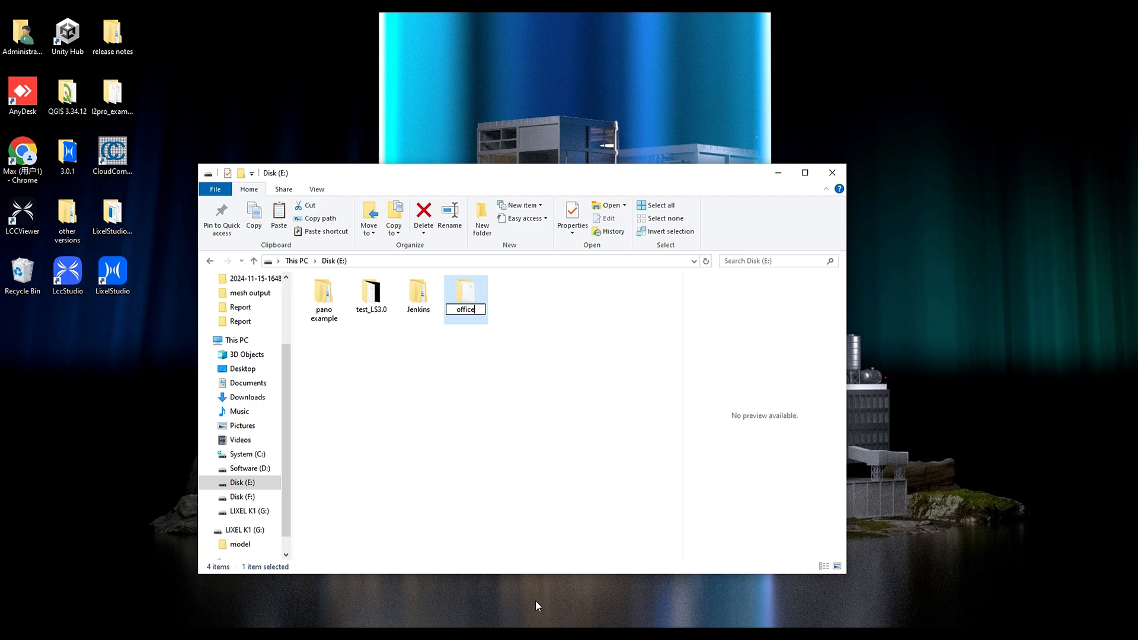
pyautogui.write(' area')
pyautogui.click(489, 443)
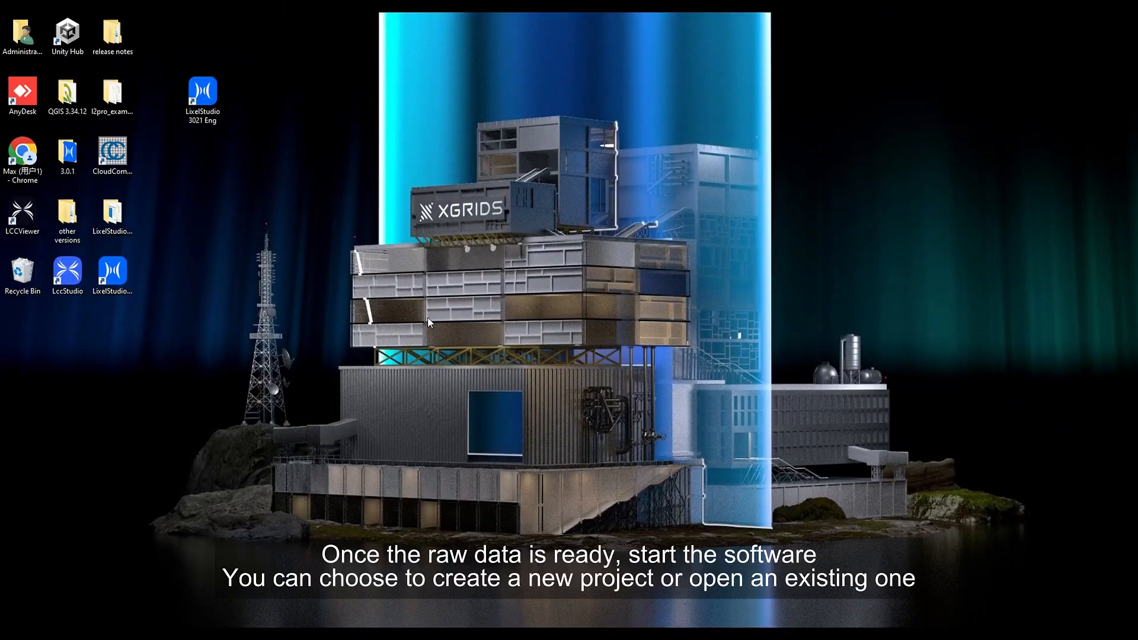
# Launch LixelStudio 3021 Eng from the desktop as administrator
pyautogui.click(209, 123)
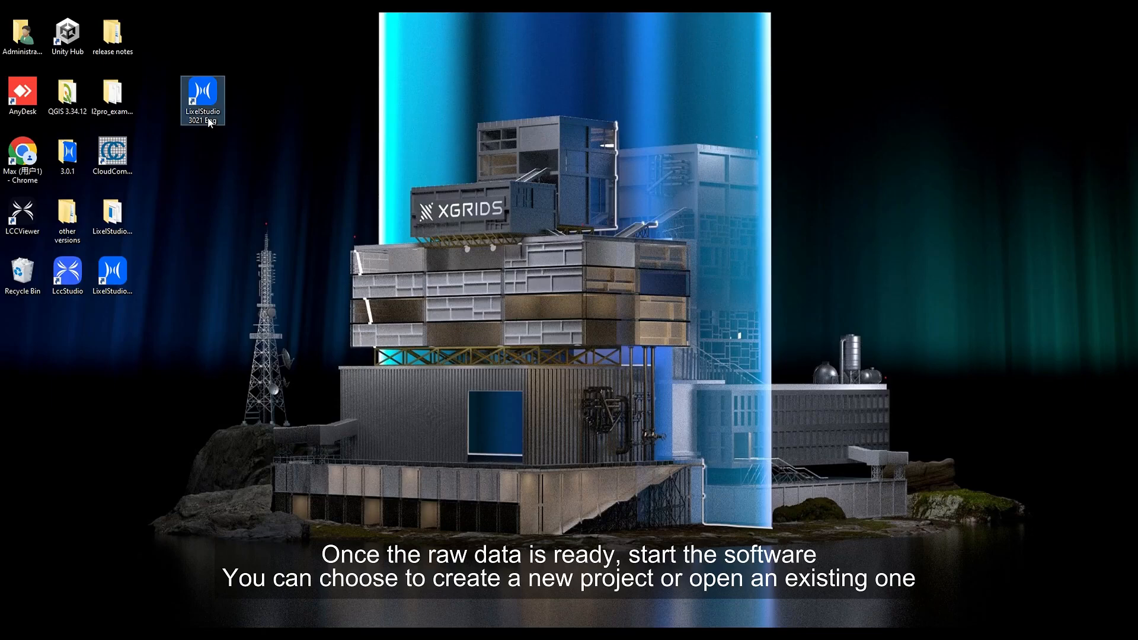
pyautogui.rightClick(209, 123)
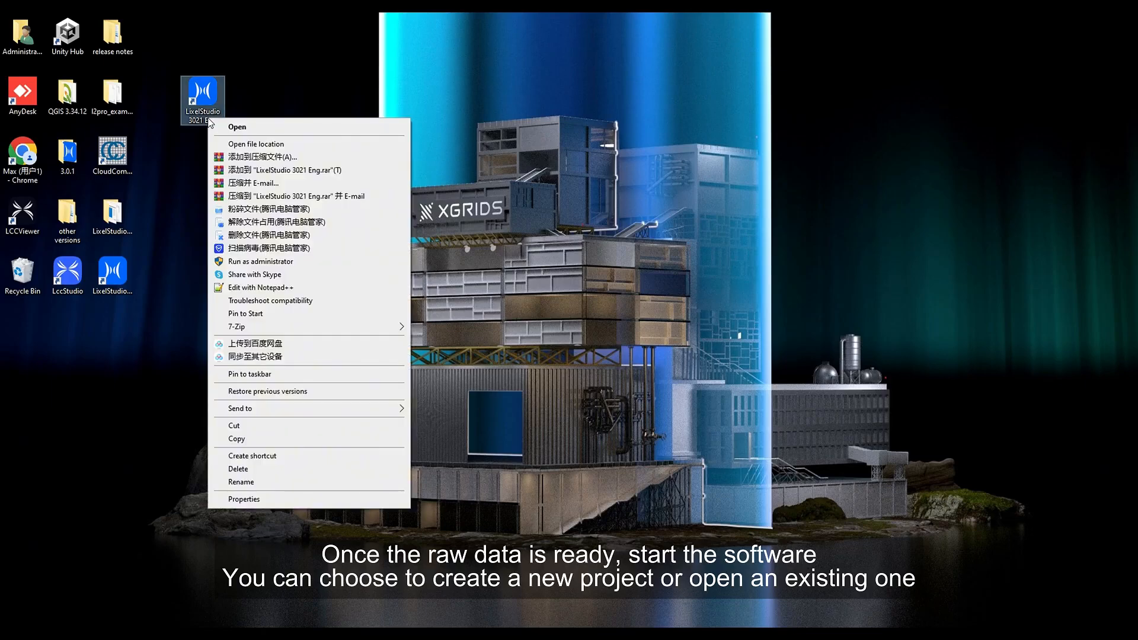
pyautogui.click(290, 262)
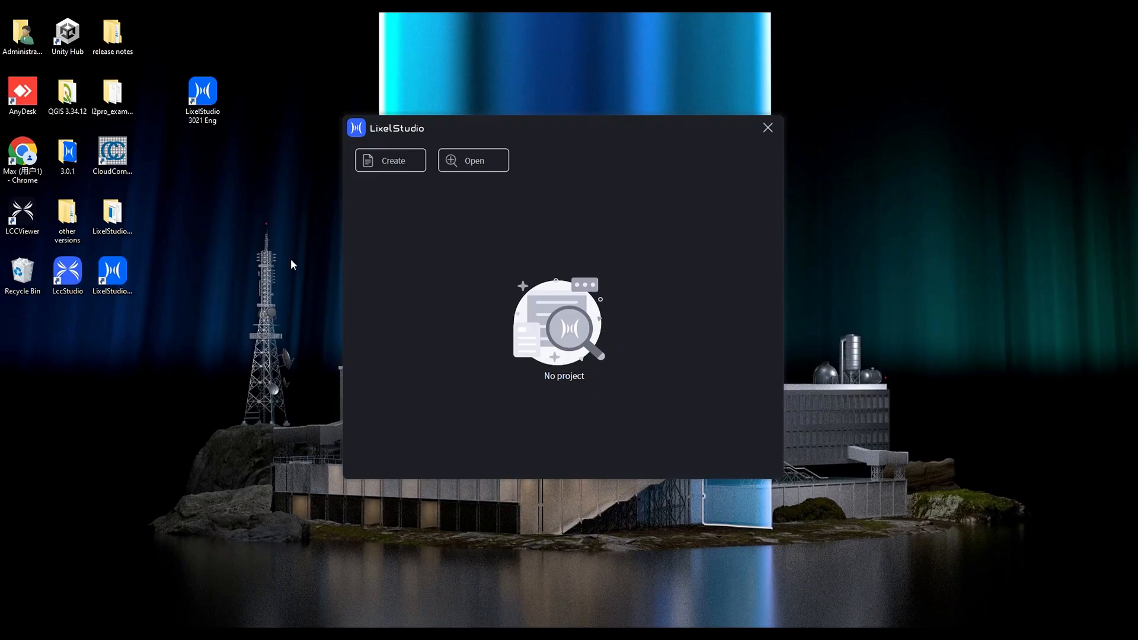
# Create a new project stored in a new folder named "ls_office" on Disk (E:)
pyautogui.click(381, 170)
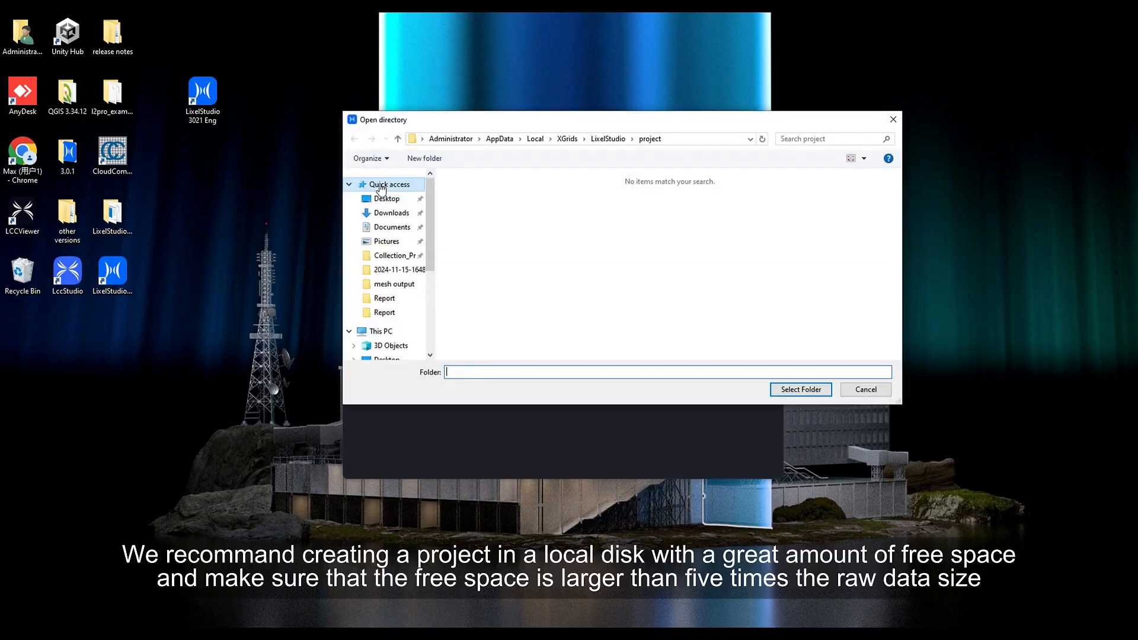
pyautogui.click(380, 331)
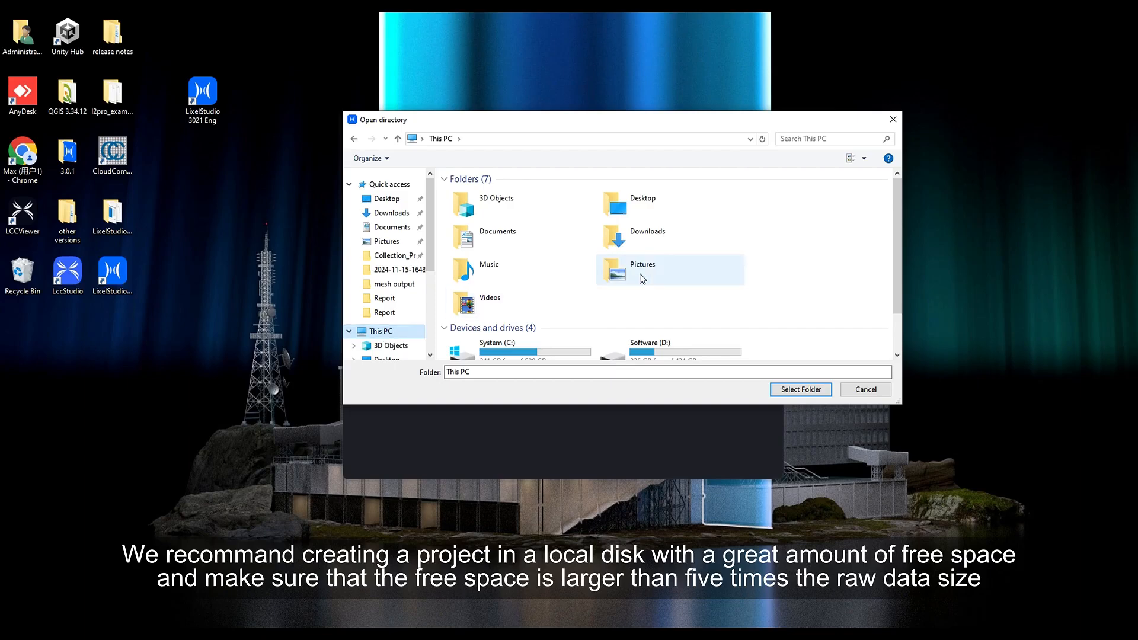
pyautogui.scroll(-1, 810, 243)
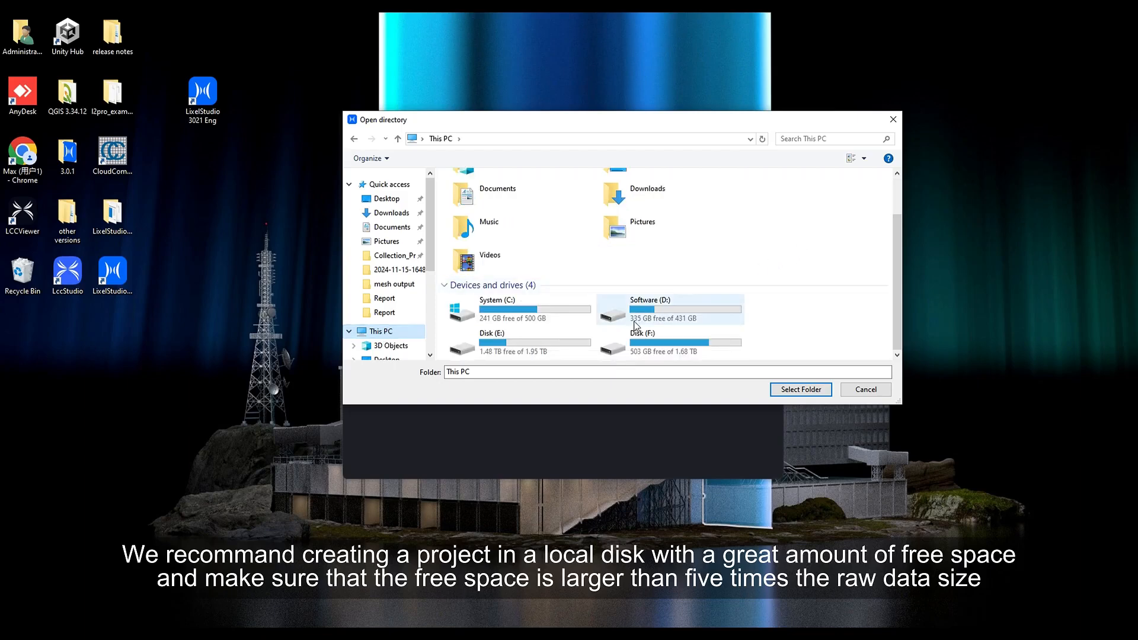
pyautogui.doubleClick(537, 347)
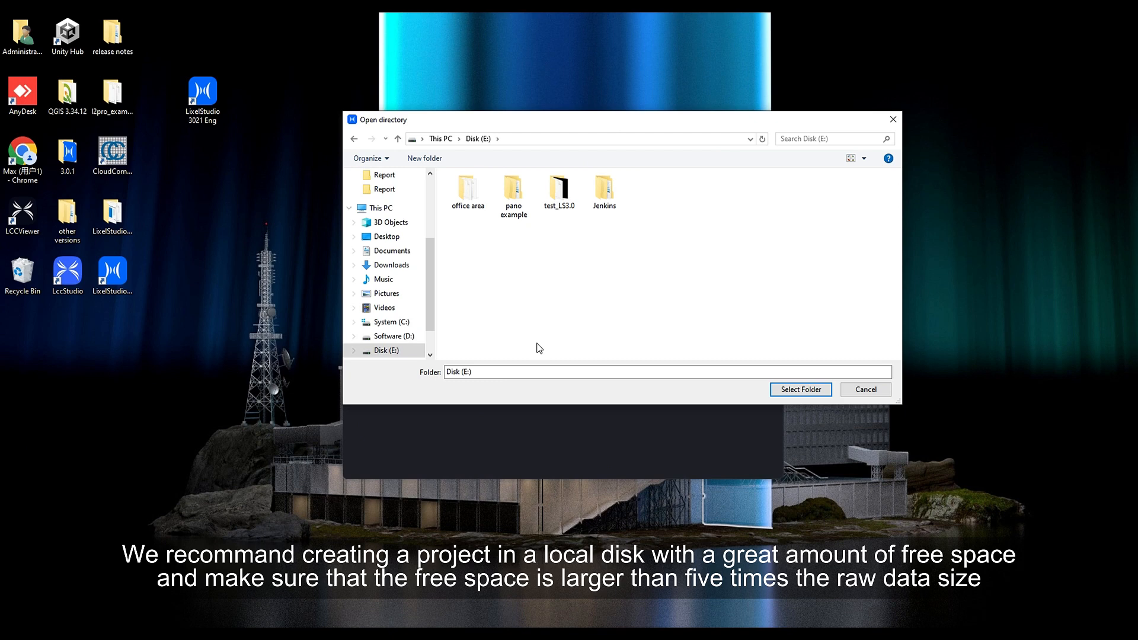
pyautogui.rightClick(531, 252)
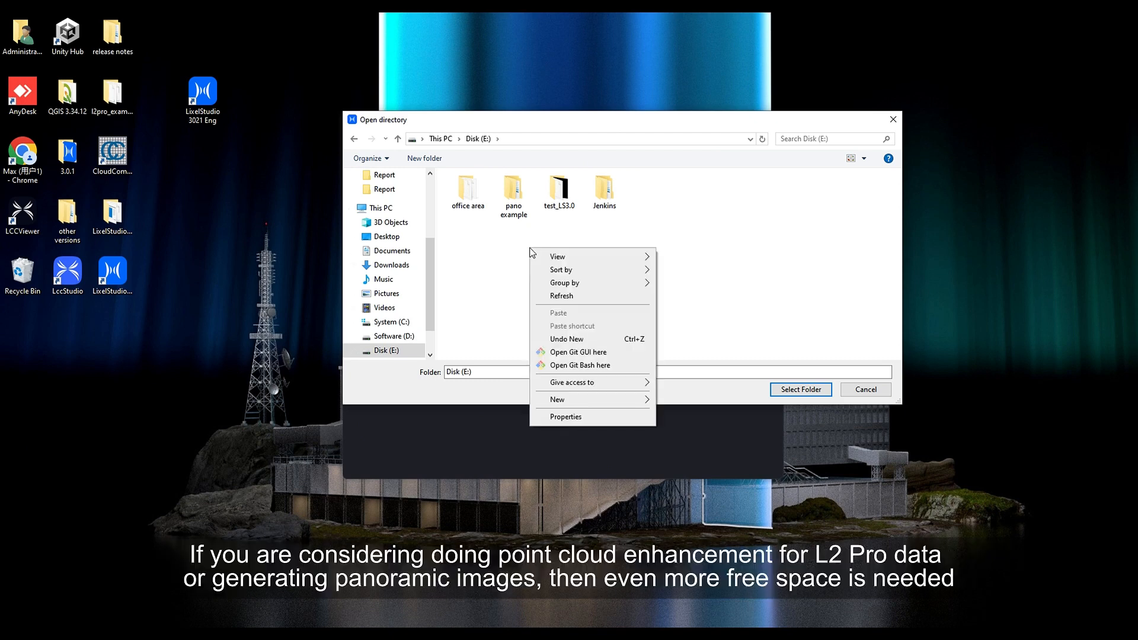
pyautogui.moveTo(591, 399)
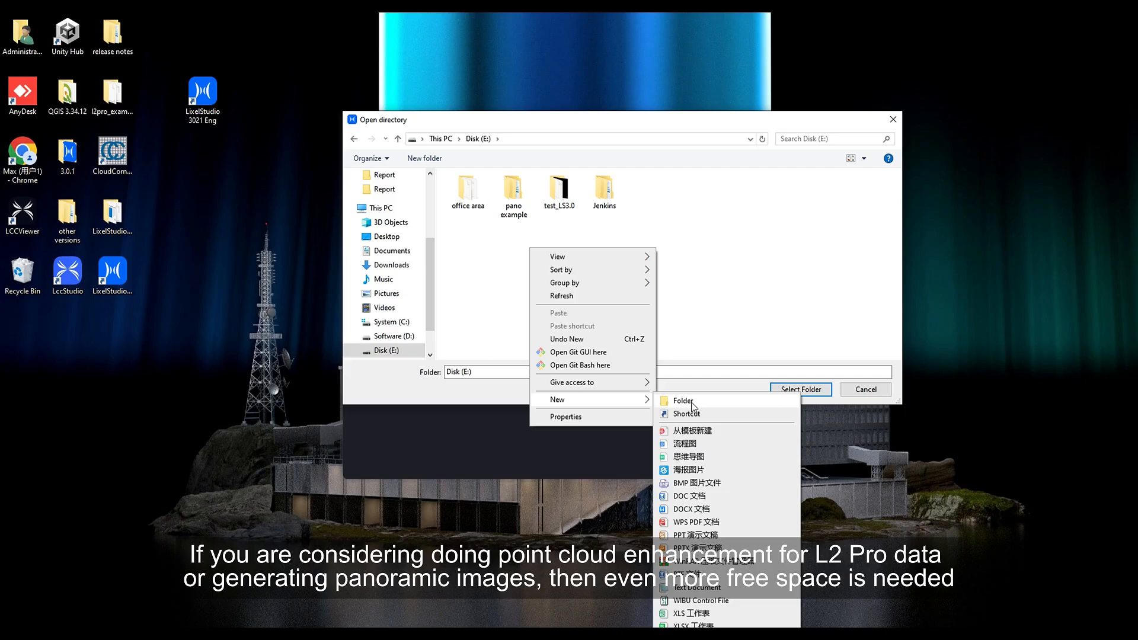
pyautogui.click(691, 401)
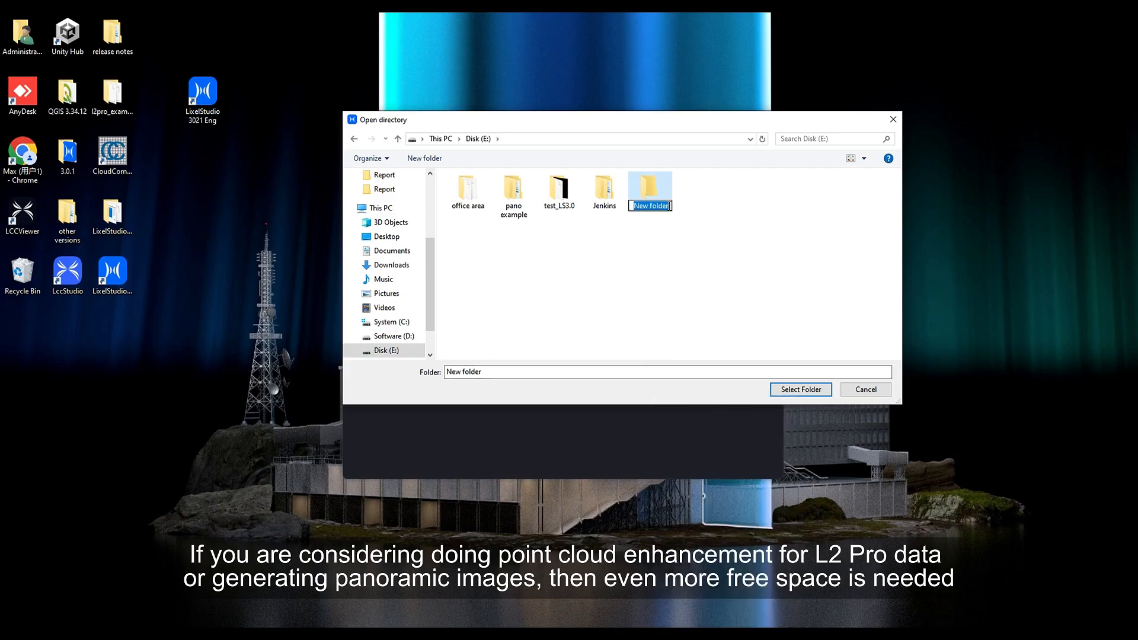
pyautogui.write('ls')
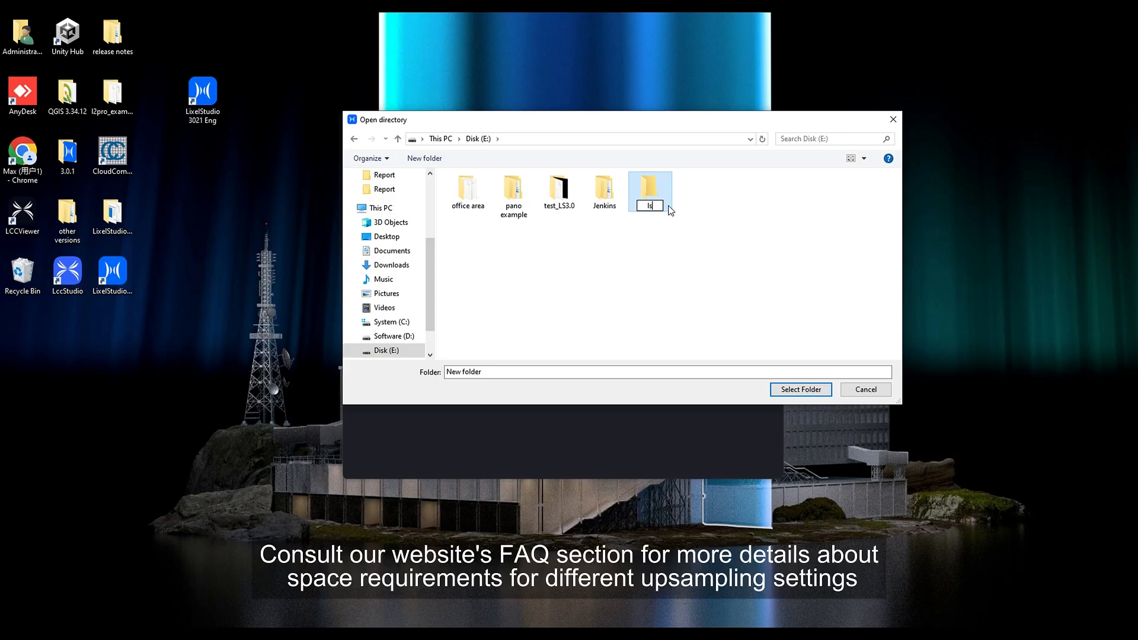
pyautogui.write('_office')
pyautogui.click(658, 273)
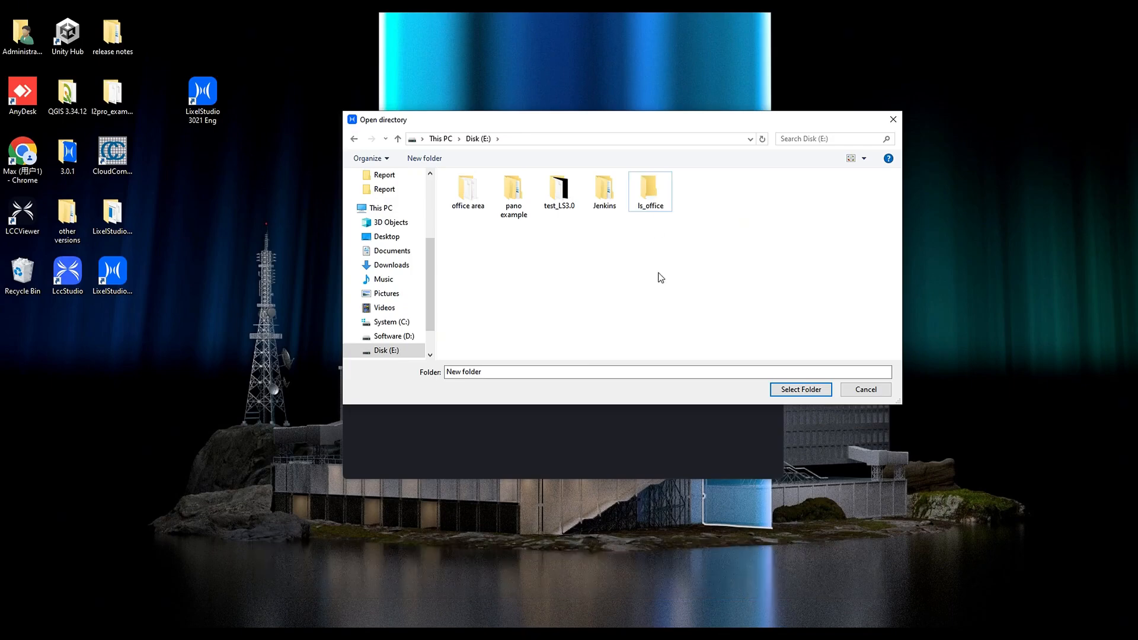
pyautogui.click(660, 208)
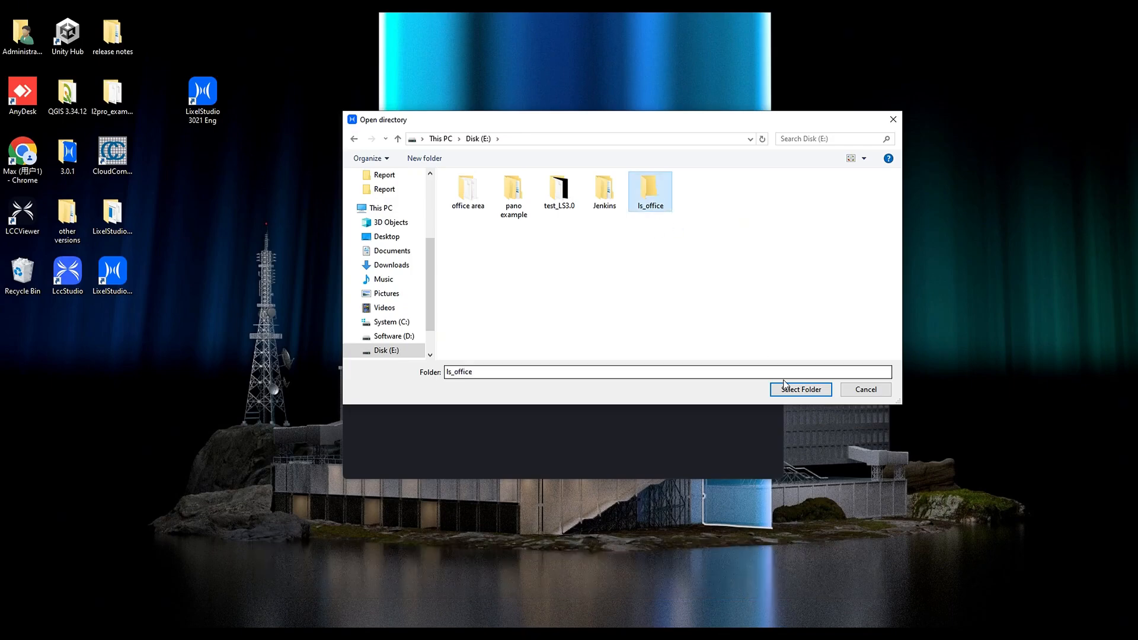
pyautogui.click(784, 390)
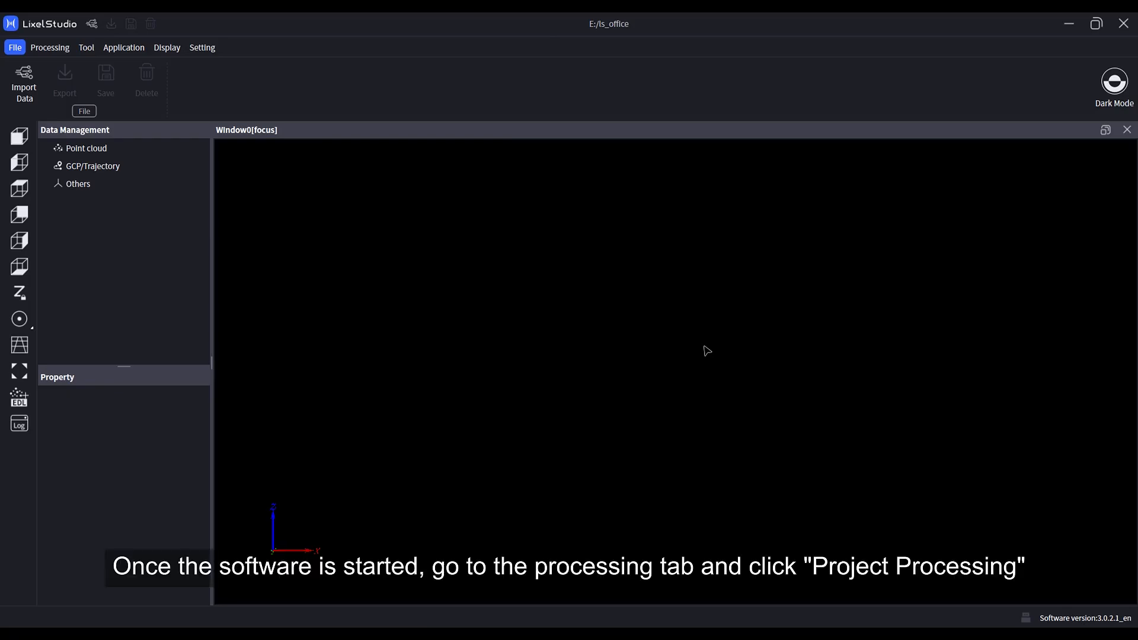
# Set up project processing with the "office area" folder on Disk (E:) as the project file, checking the folder's contents before selecting it
pyautogui.click(64, 50)
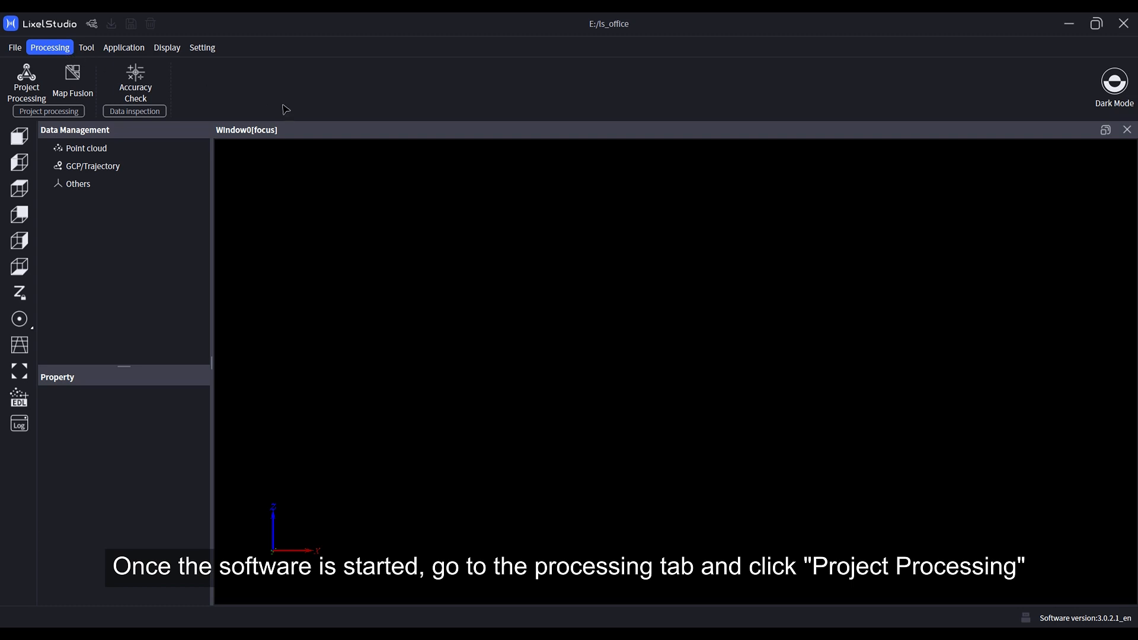
pyautogui.click(27, 82)
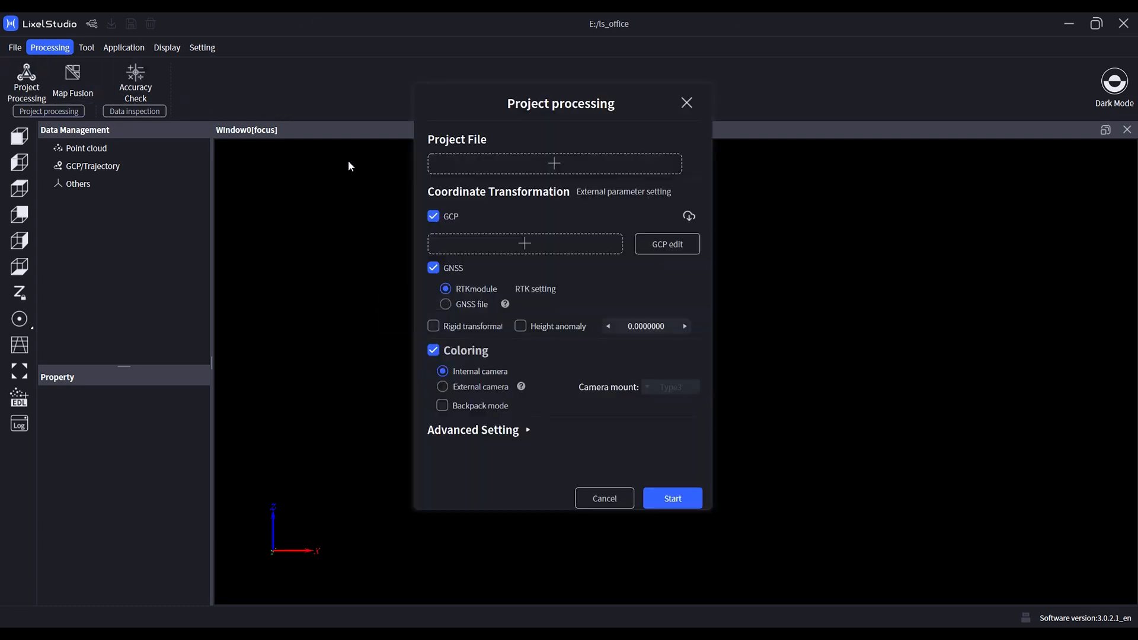
pyautogui.click(577, 171)
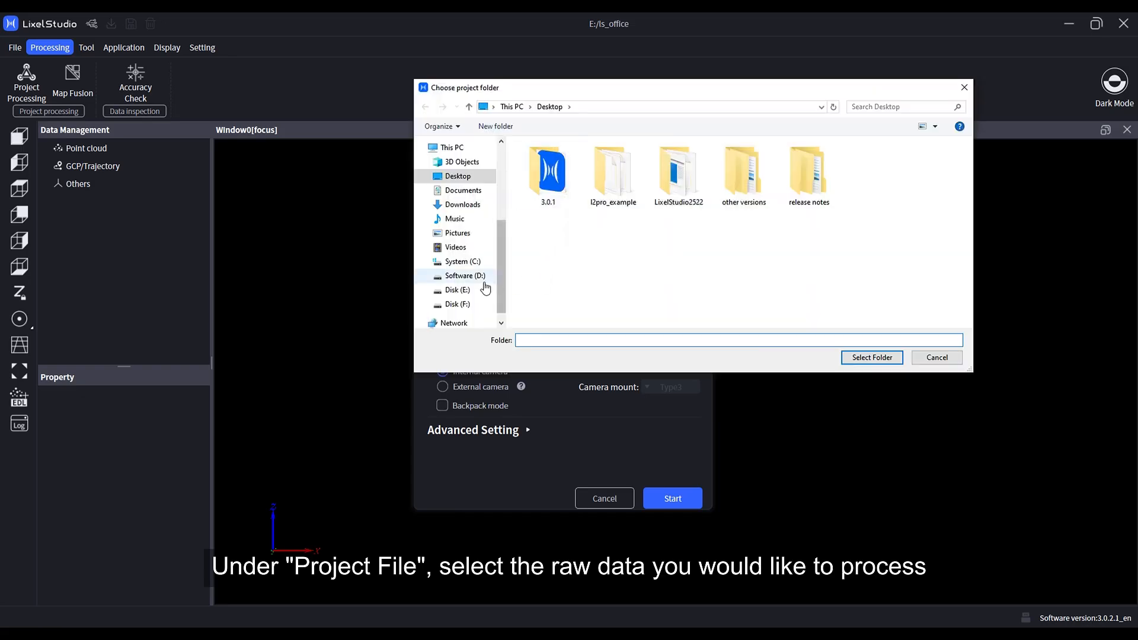
pyautogui.click(458, 290)
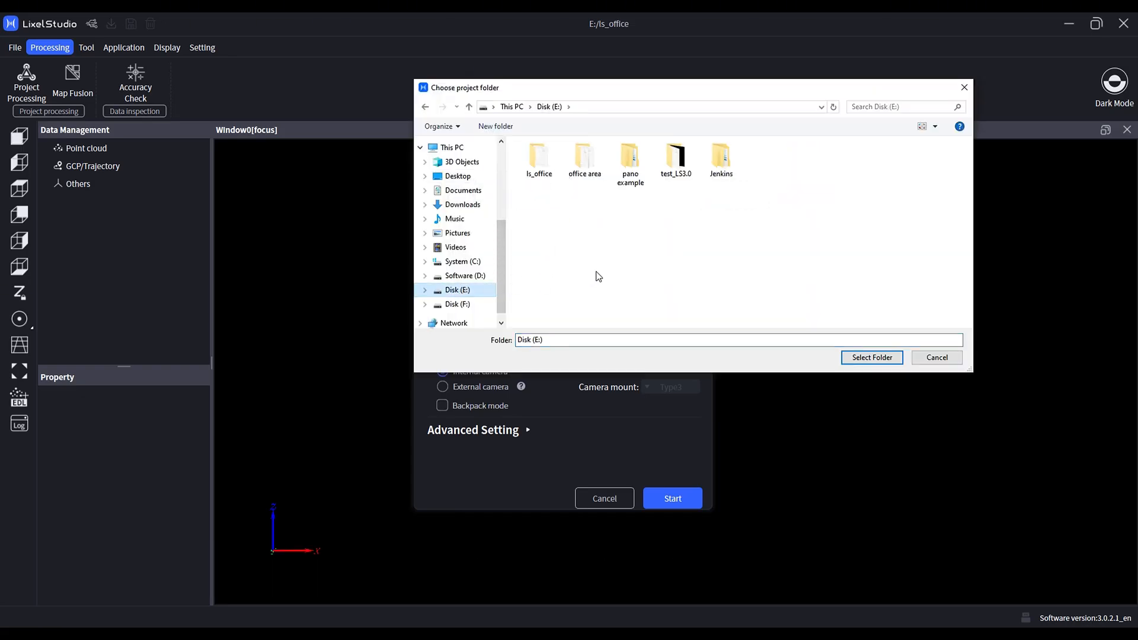
pyautogui.click(589, 169)
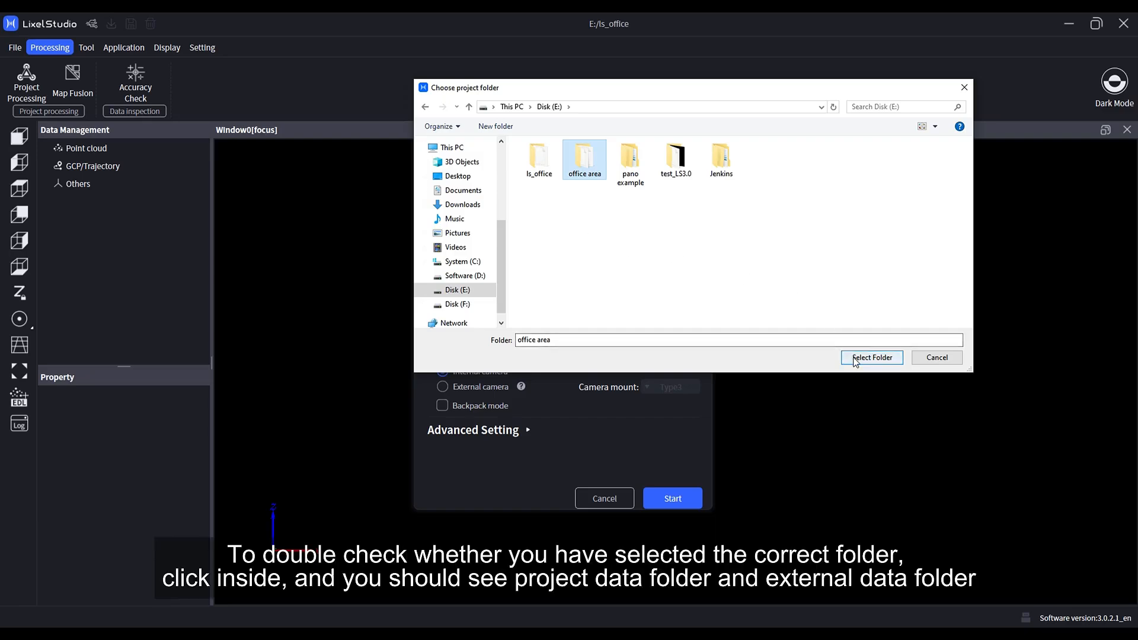
pyautogui.doubleClick(596, 172)
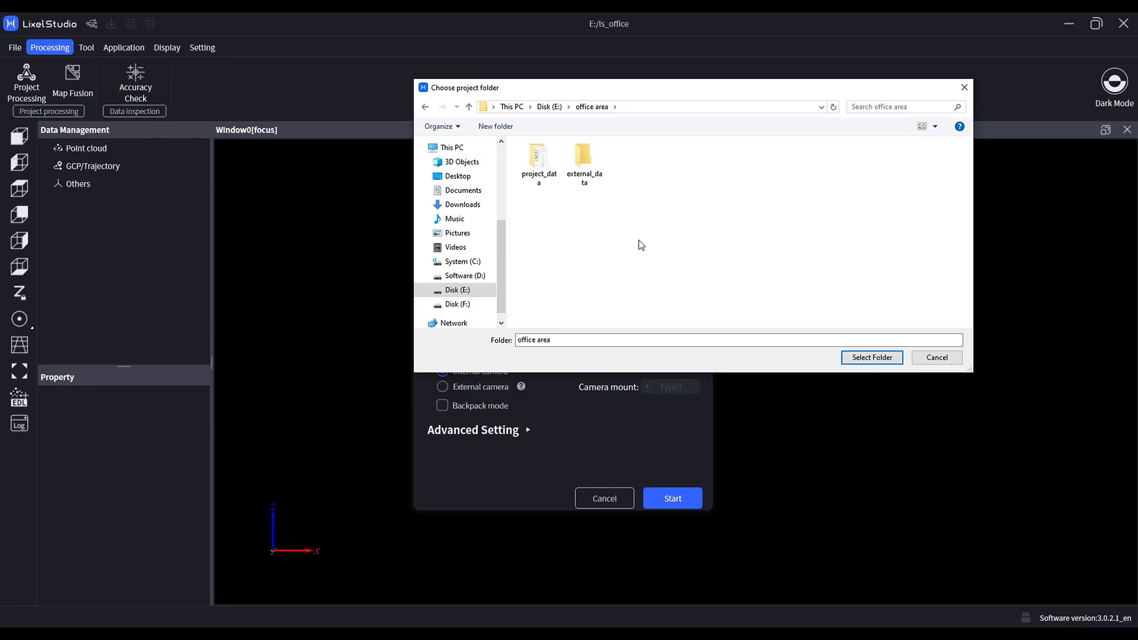
pyautogui.click(867, 358)
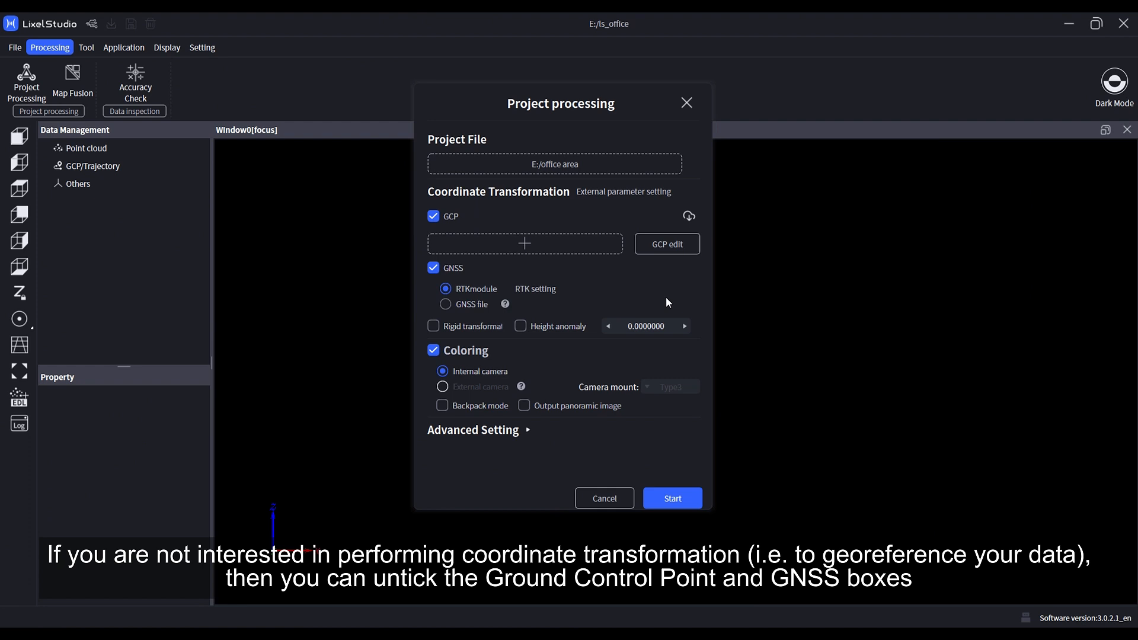
# Disable GCP and GNSS in the coordinate transformation and enable panoramic image output
pyautogui.click(434, 216)
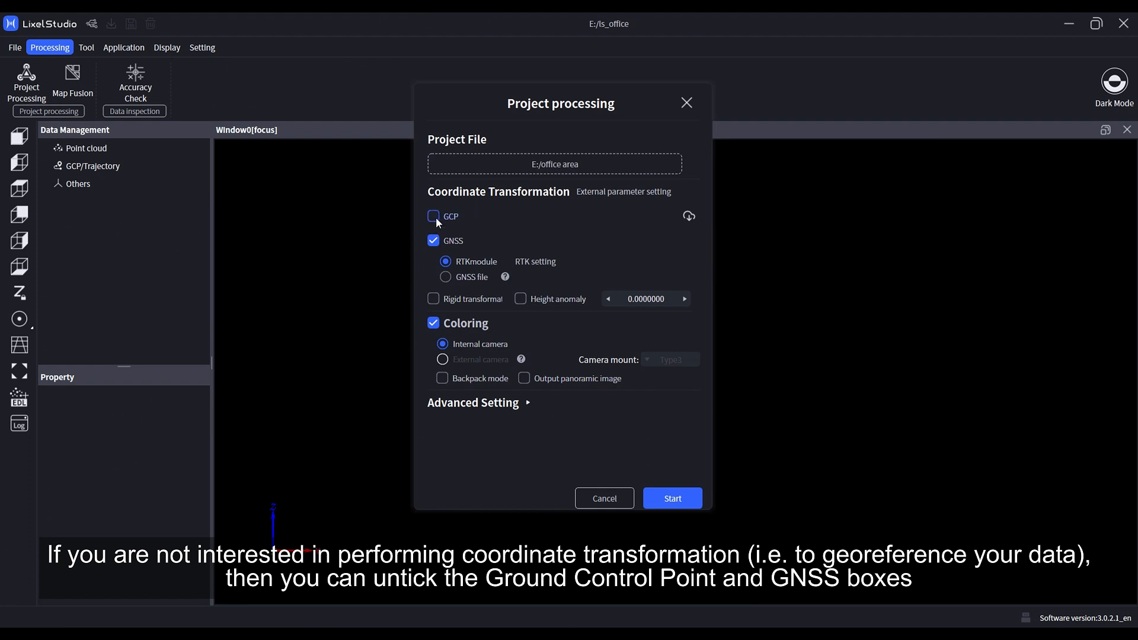
pyautogui.click(432, 243)
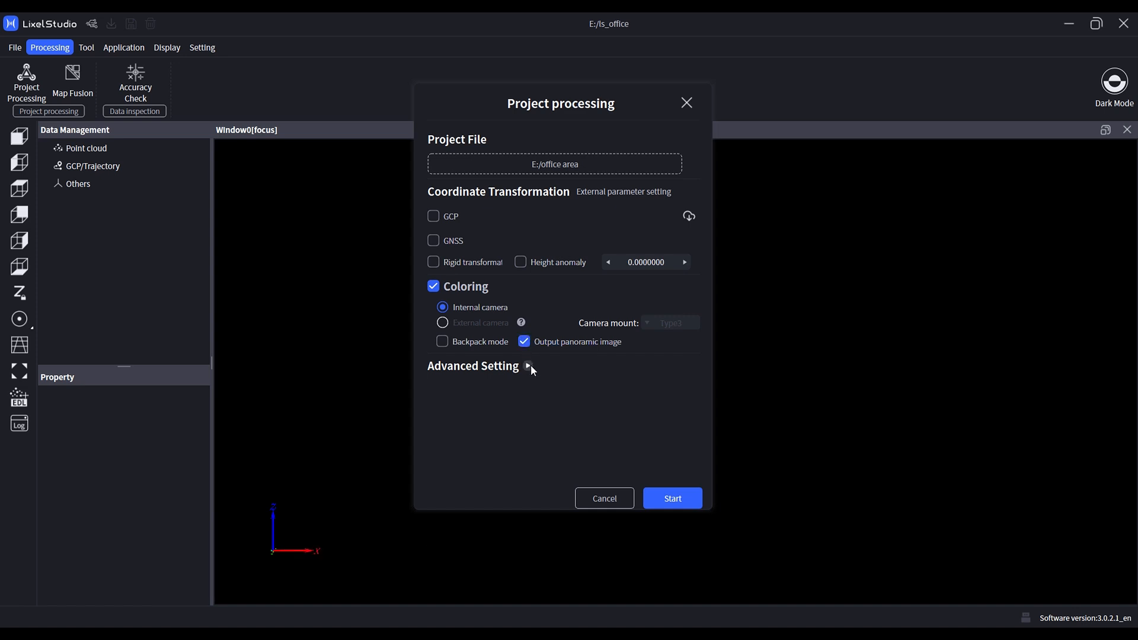
# In the advanced settings, enable start-to-end loop closure and automatic importing of the point cloud after data processing
pyautogui.click(529, 366)
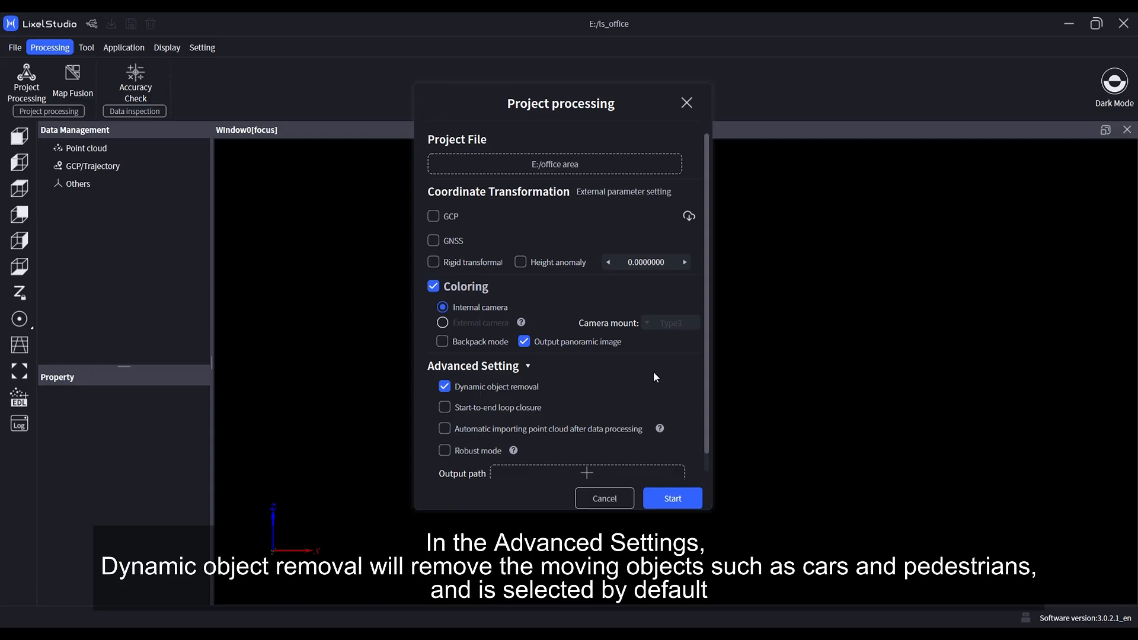
pyautogui.scroll(-1, 673, 366)
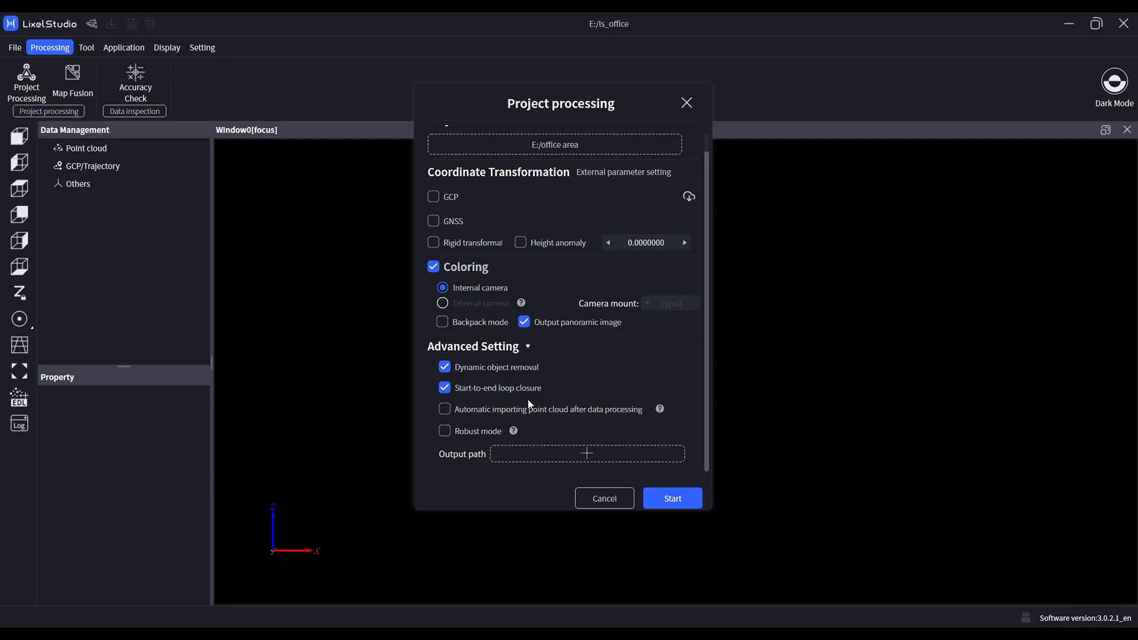
pyautogui.click(479, 408)
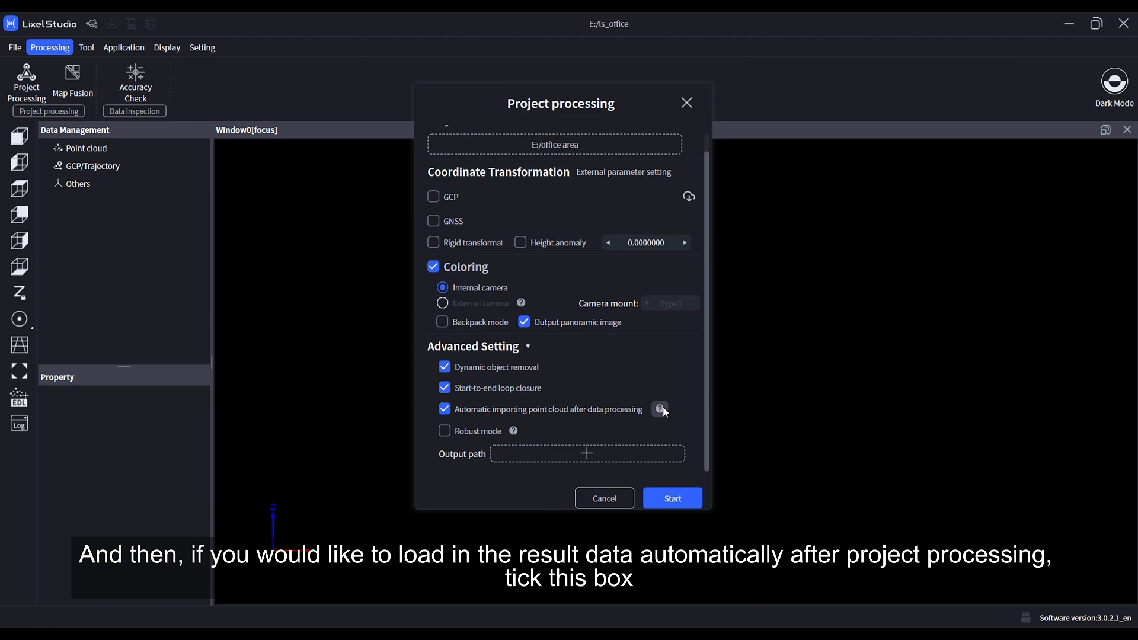
pyautogui.moveTo(663, 407)
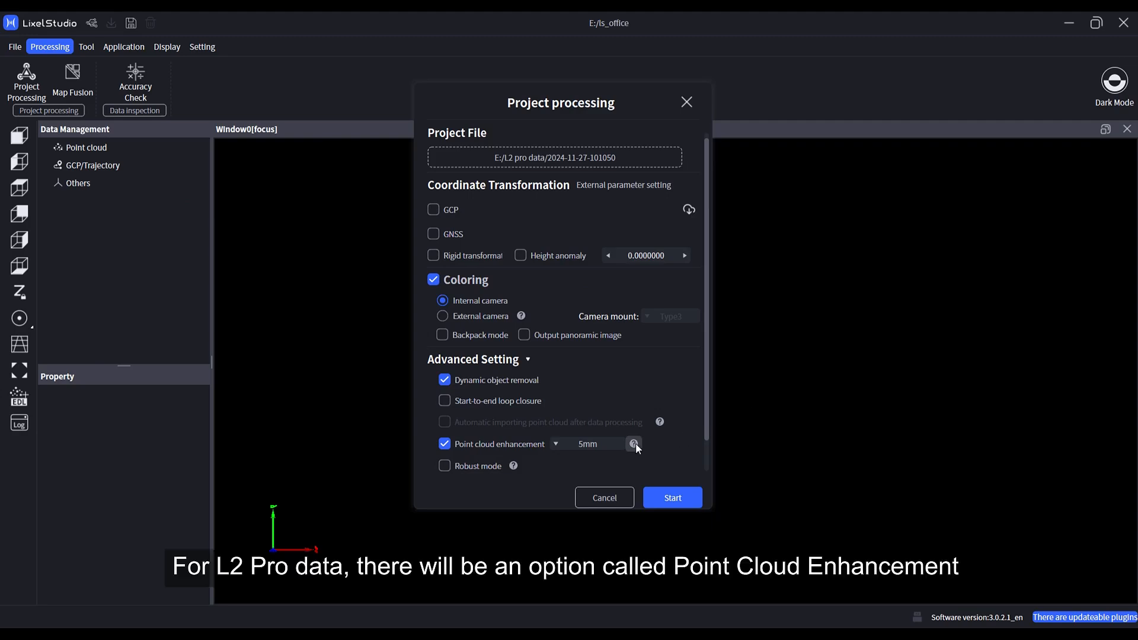
# Examine the point cloud enhancement note and its available point spacing options for the L2 Pro data
pyautogui.moveTo(633, 444)
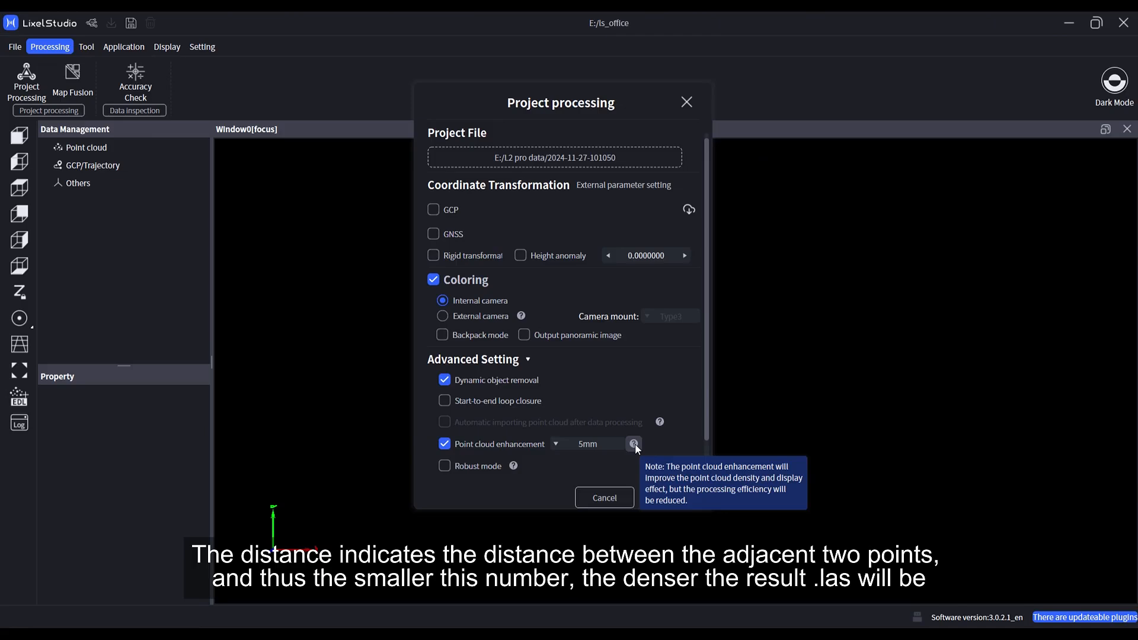
pyautogui.click(556, 444)
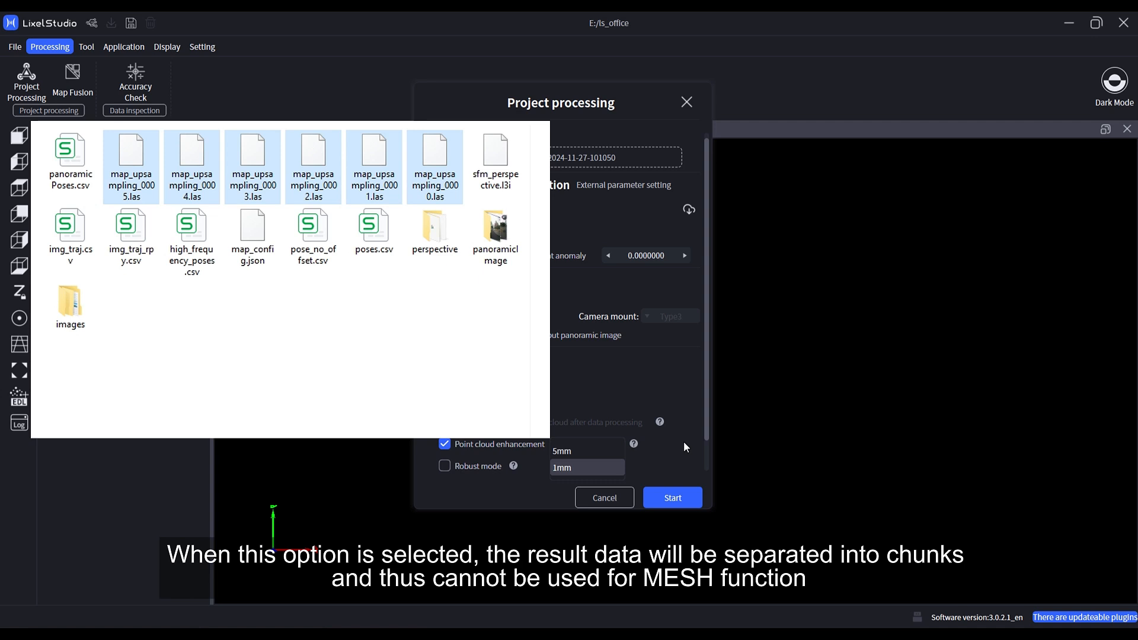
pyautogui.click(684, 442)
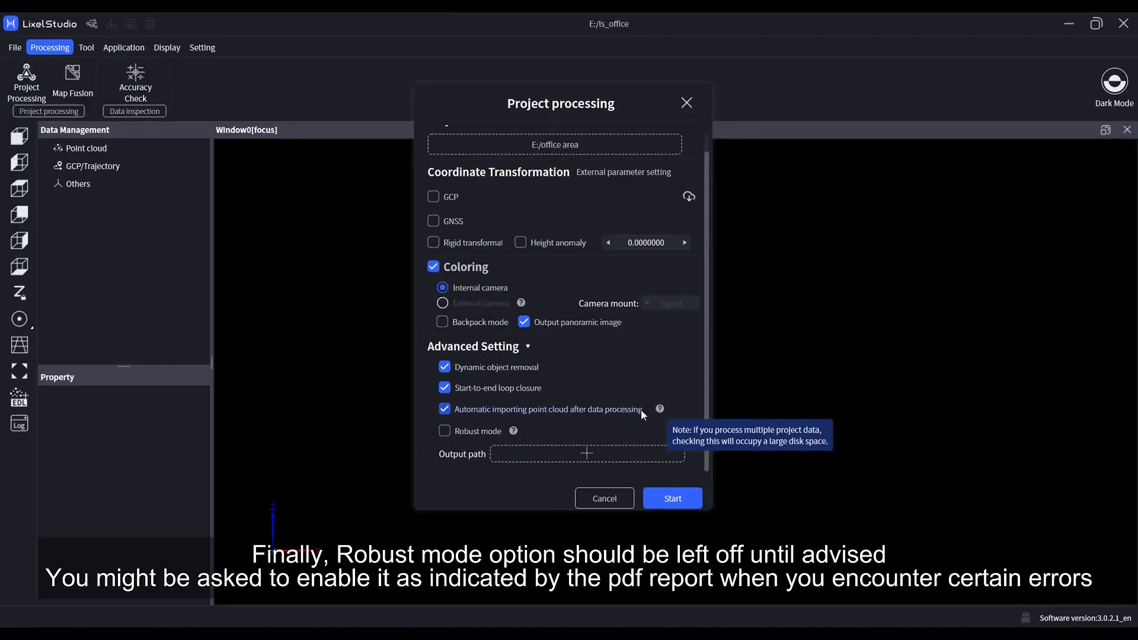
# Start processing the "office area" project with robust mode off, and accept the suggested coordinate shift for the imported point cloud
pyautogui.moveTo(515, 431)
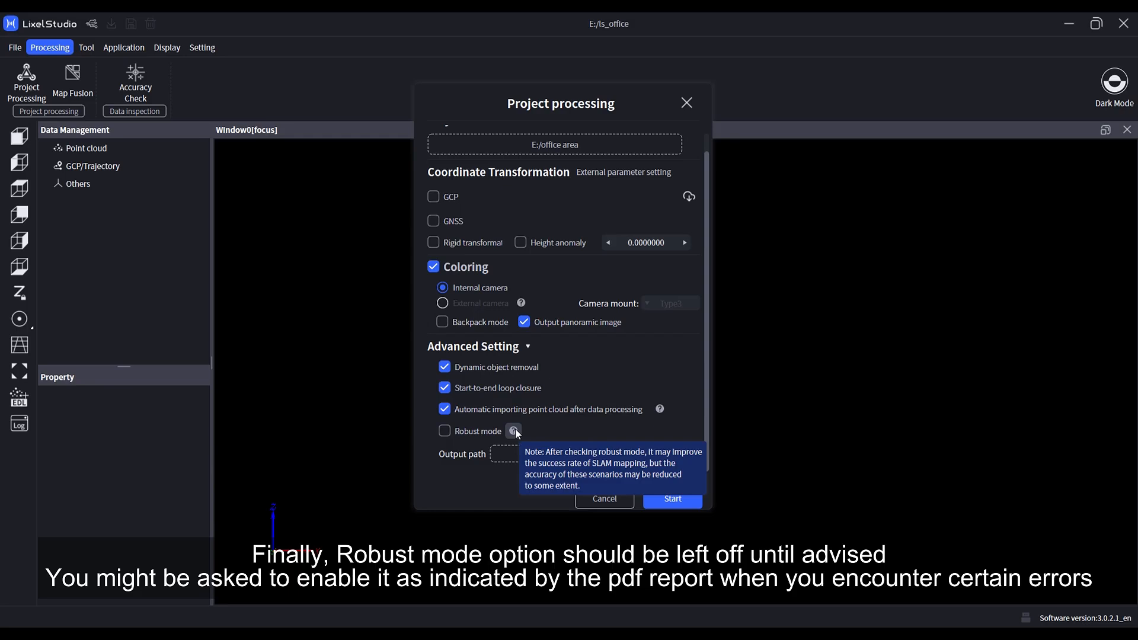
pyautogui.click(671, 500)
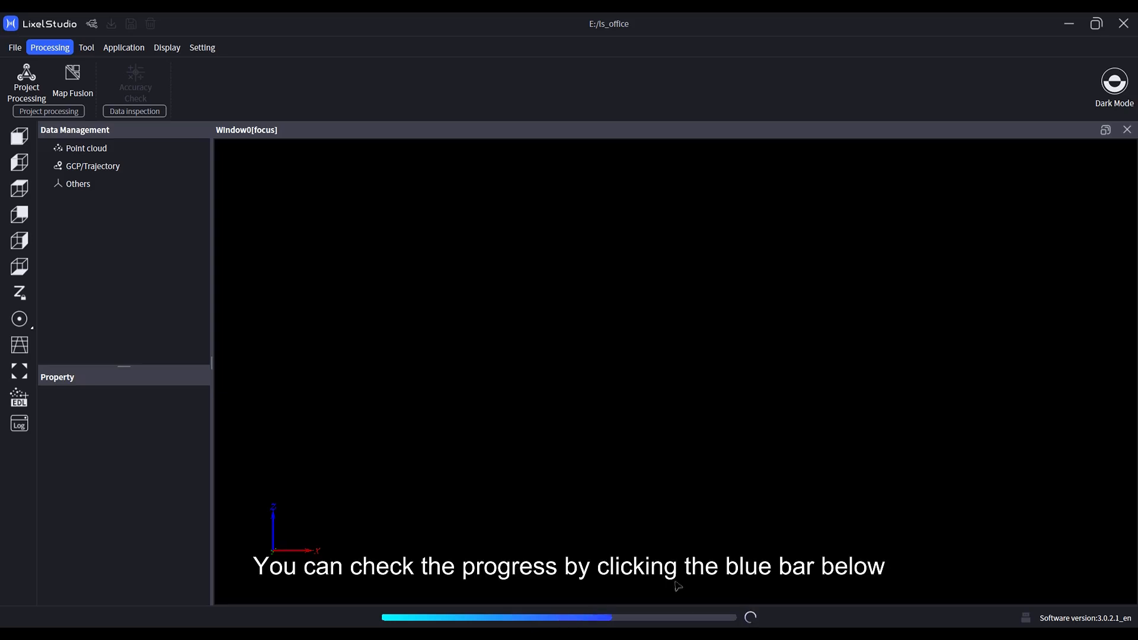
pyautogui.click(689, 618)
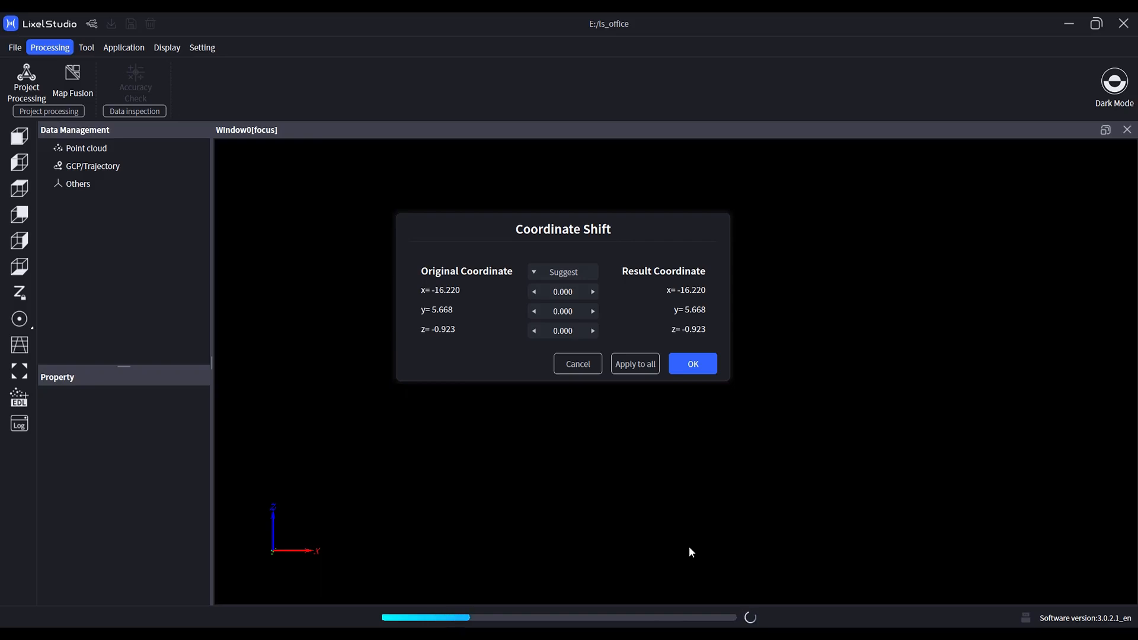
pyautogui.click(696, 371)
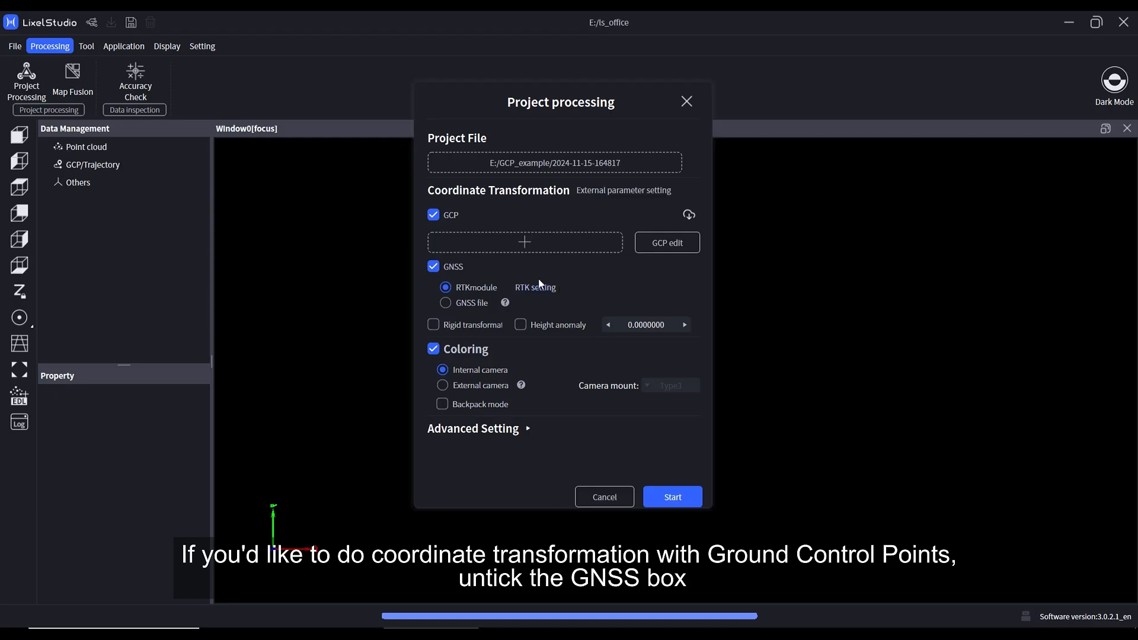
pyautogui.click(433, 266)
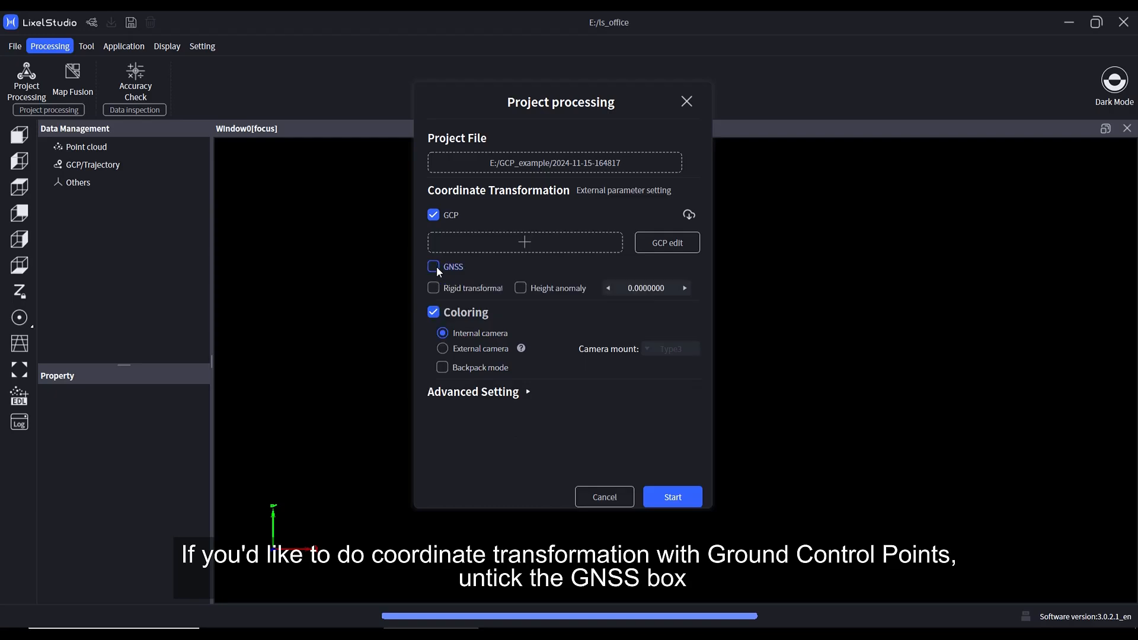
pyautogui.click(526, 247)
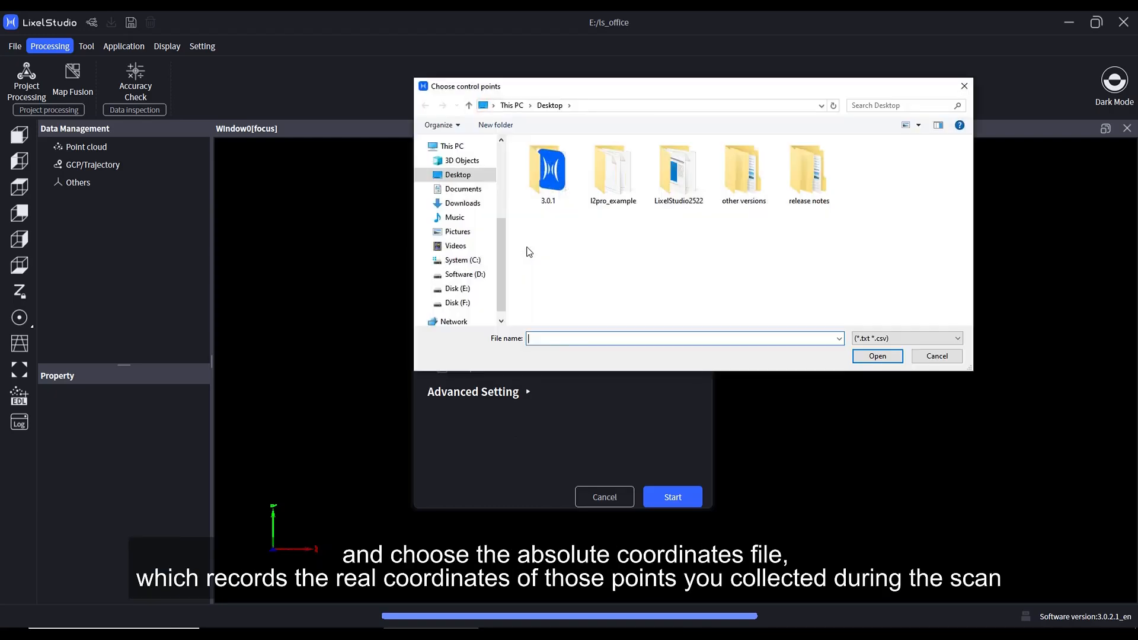
pyautogui.click(465, 288)
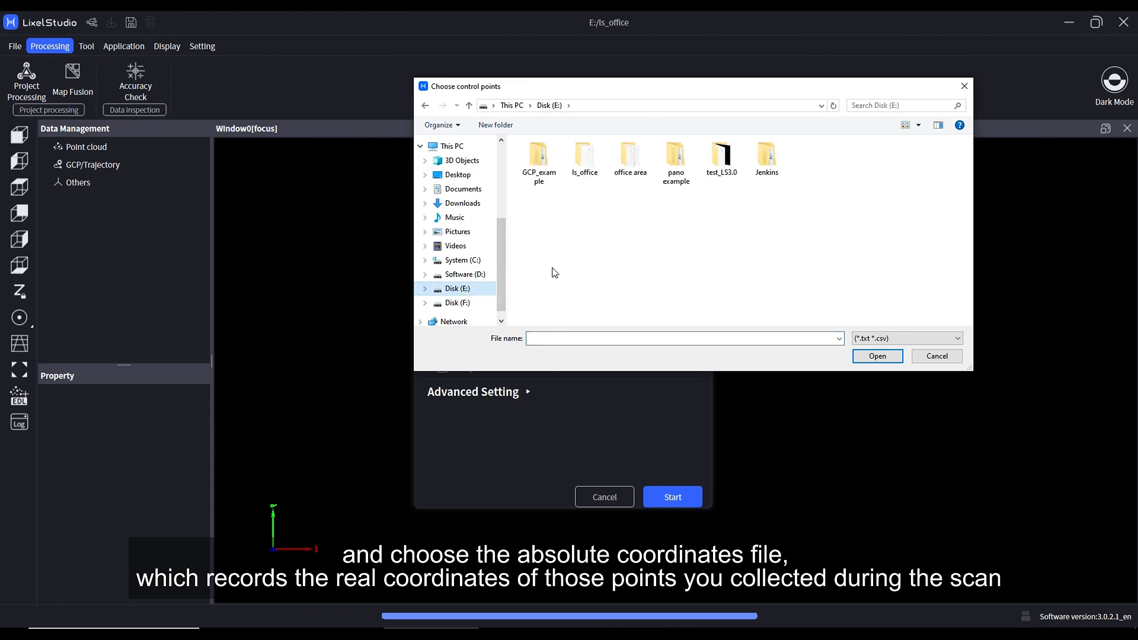
pyautogui.doubleClick(541, 175)
pyautogui.doubleClick(543, 178)
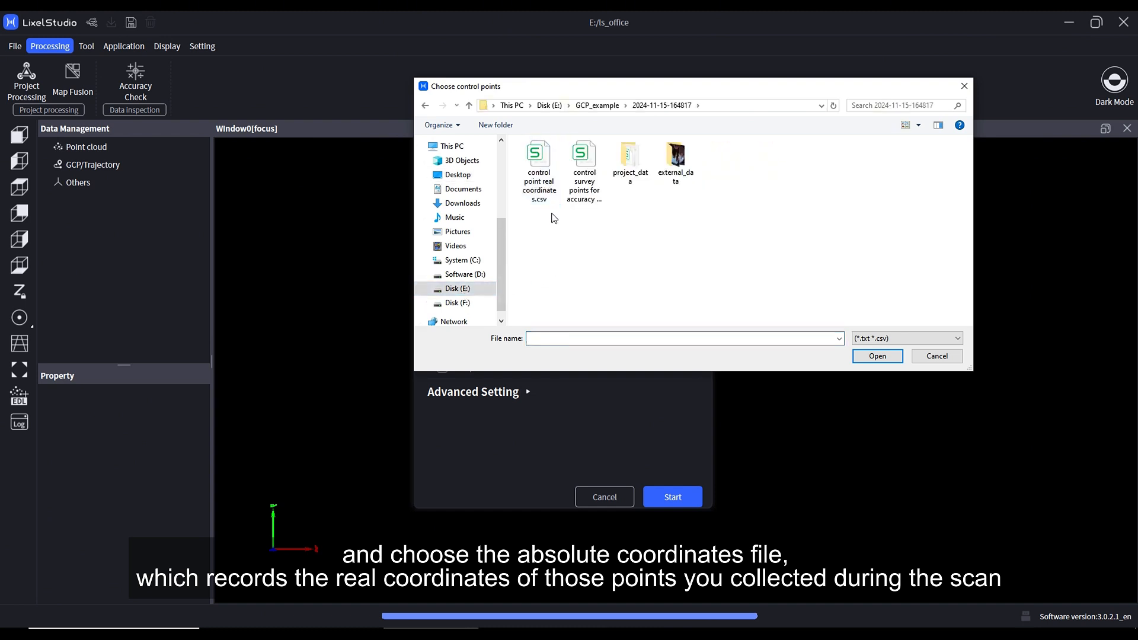
pyautogui.click(549, 199)
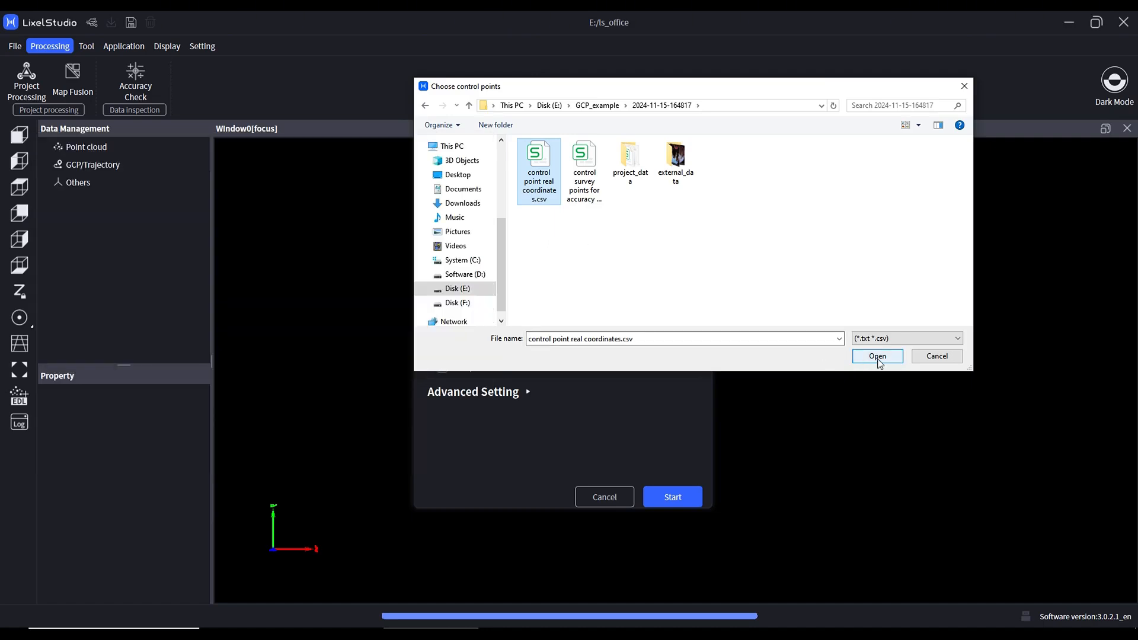
pyautogui.click(877, 358)
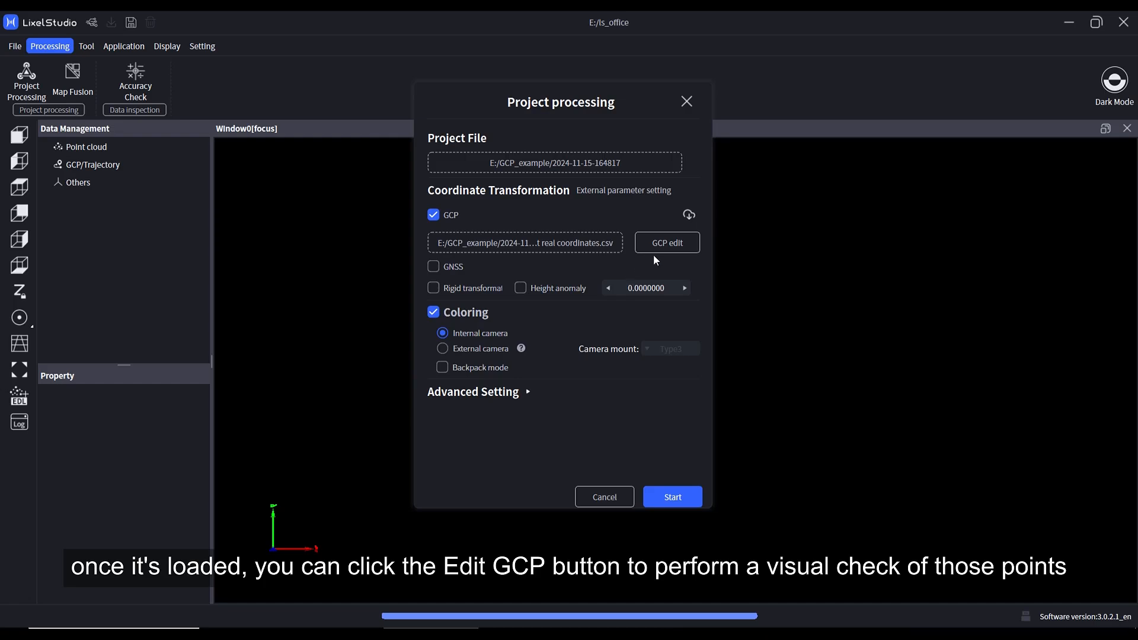
# Open the GCP editing window, compare the scanned control points with the referenced ones, and confirm the matched points
pyautogui.click(673, 243)
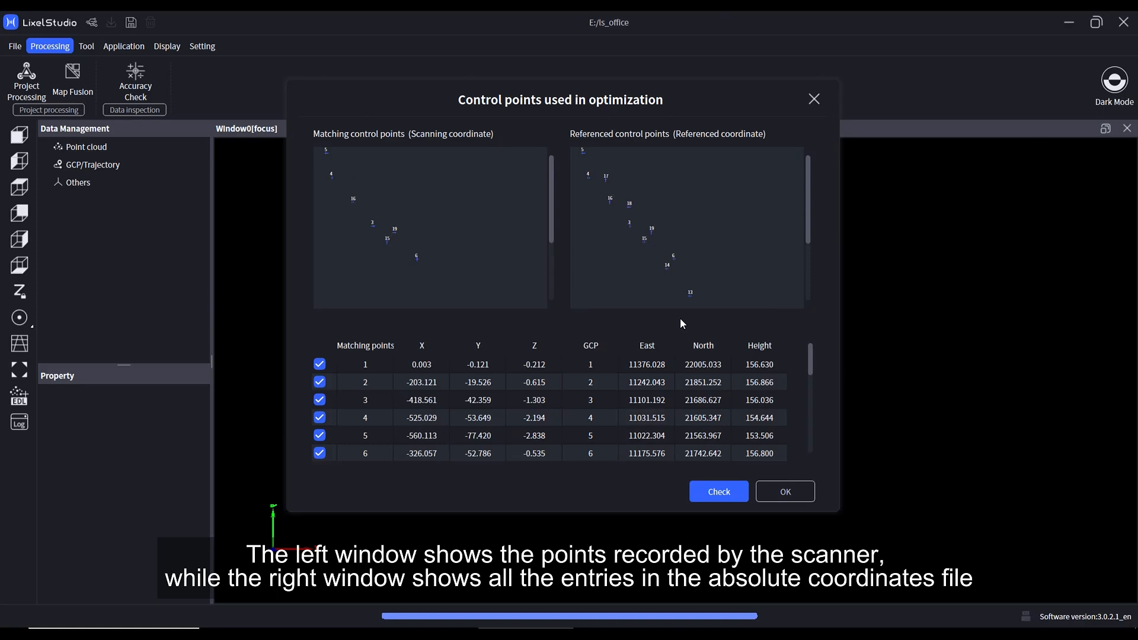
pyautogui.click(786, 492)
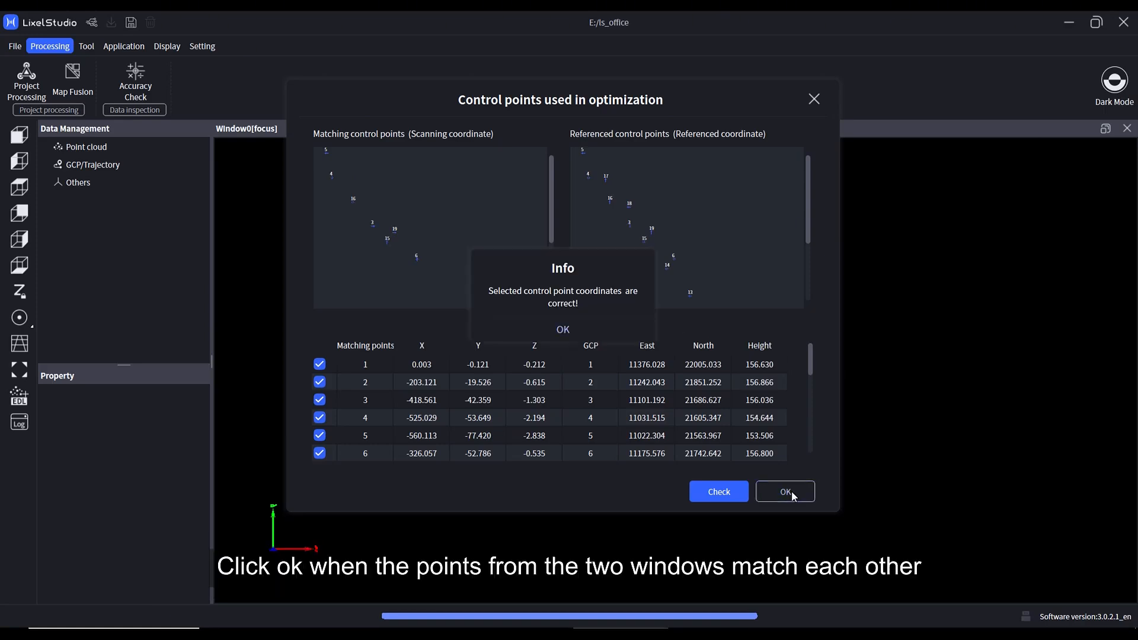
pyautogui.click(580, 327)
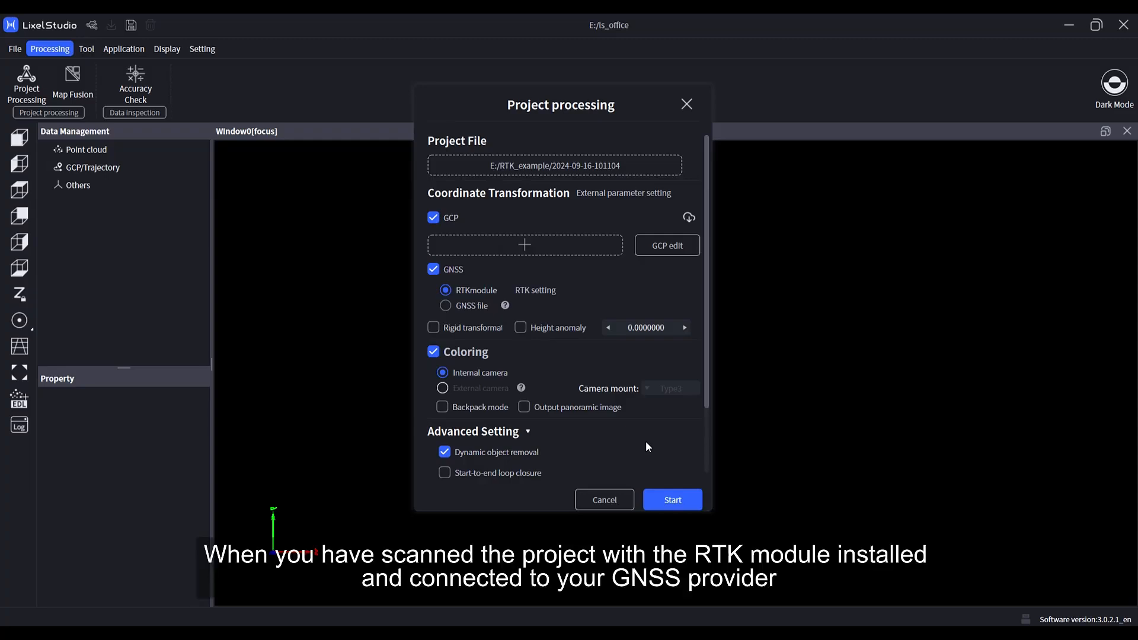
# Disable GCP for the RTK example project and set the source coordinate system to WGS84 in the RTK settings
pyautogui.click(443, 216)
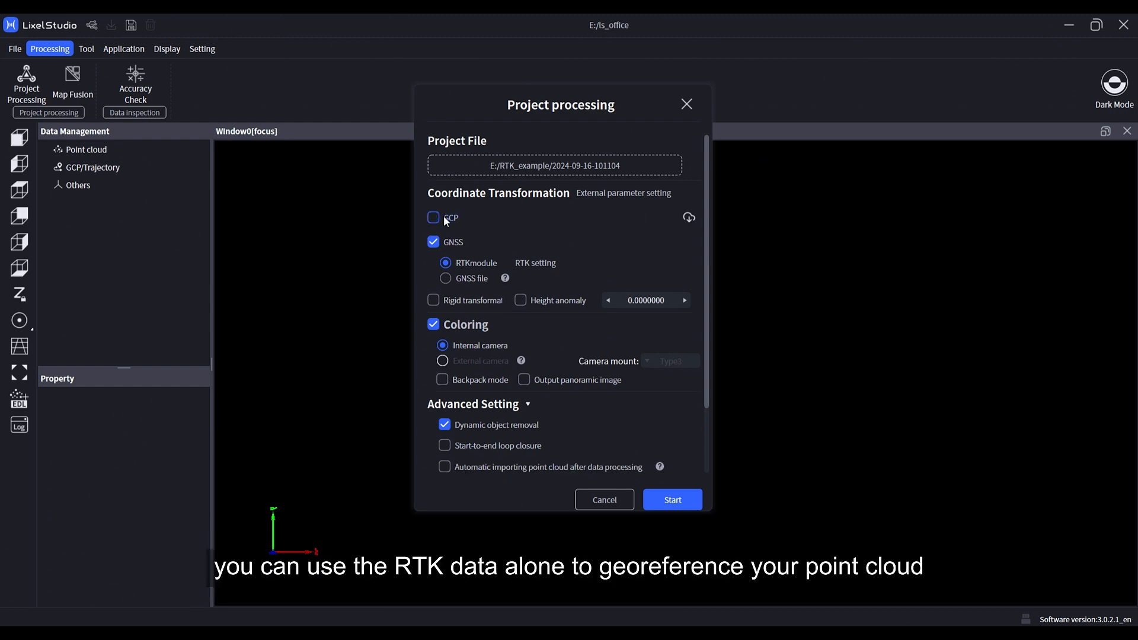
pyautogui.click(543, 266)
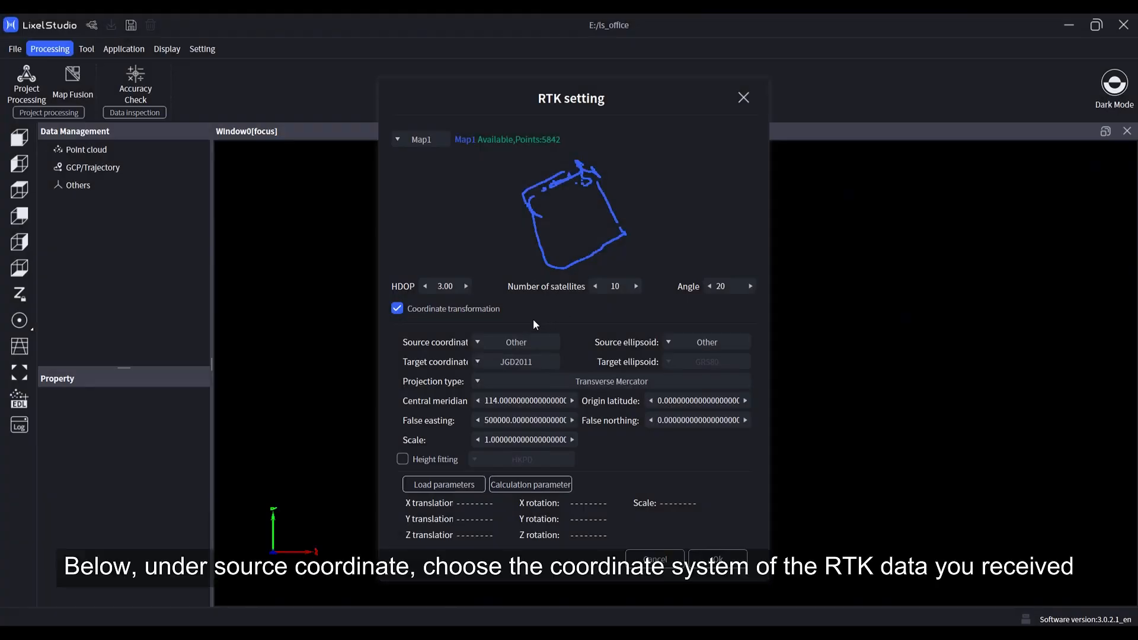
pyautogui.click(486, 339)
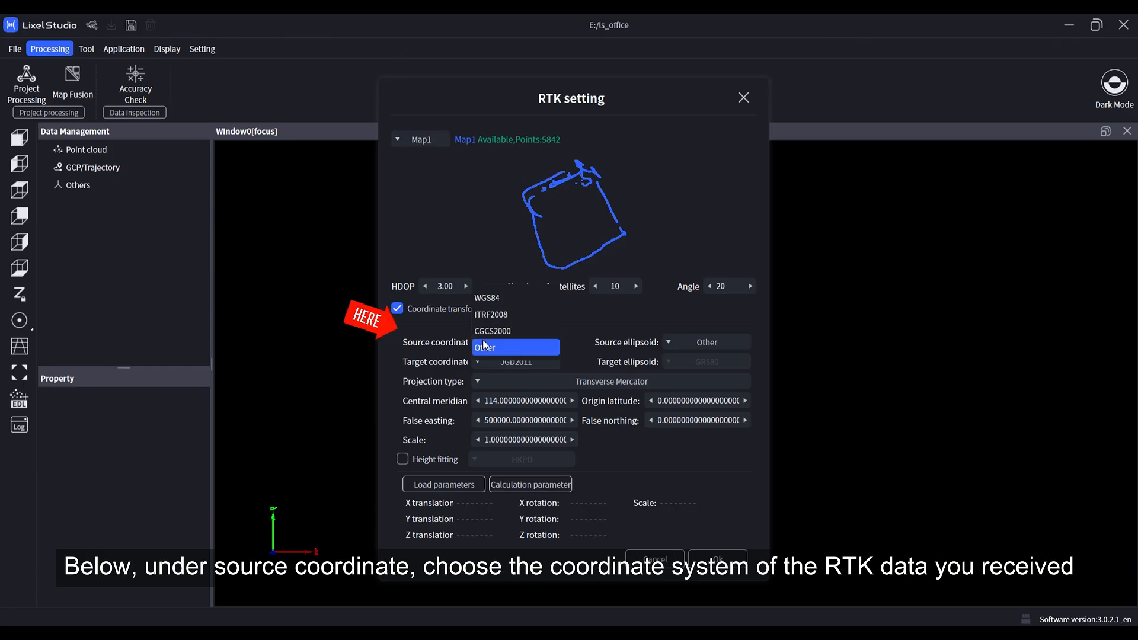
pyautogui.click(504, 298)
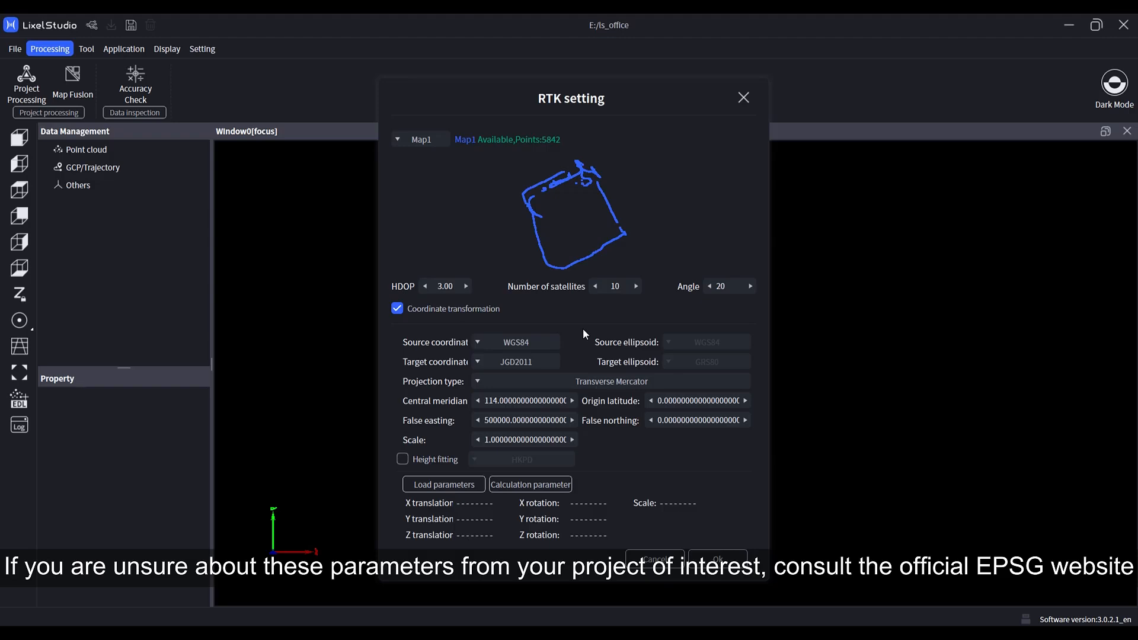
# Enable height fitting in the RTK settings using the GSIGEO2011 geoid model
pyautogui.click(402, 459)
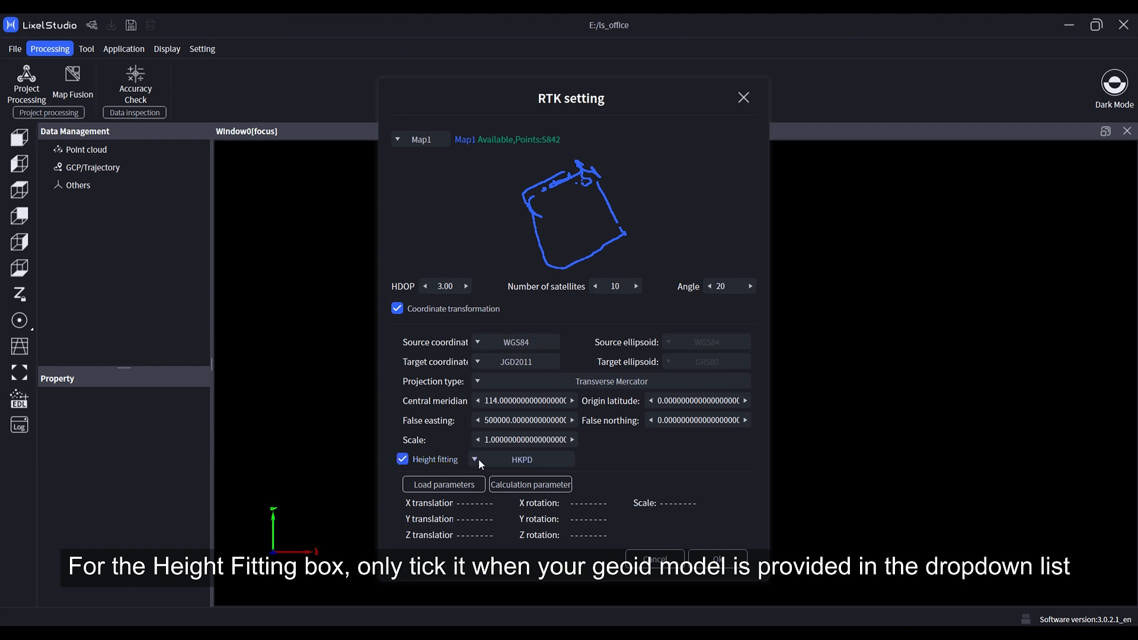
pyautogui.click(481, 459)
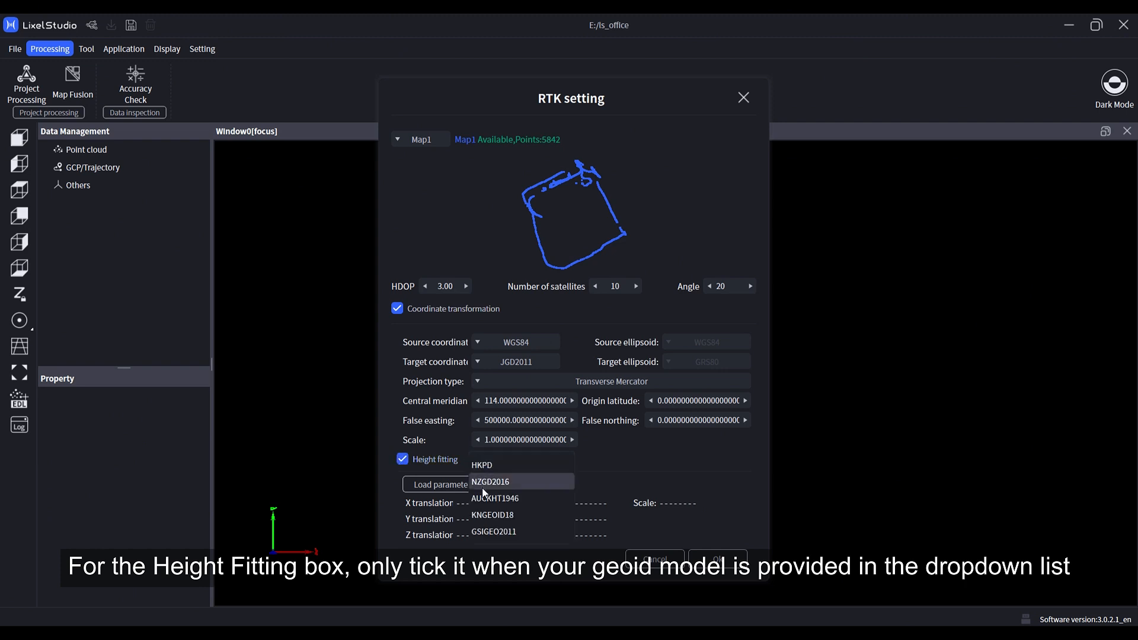
pyautogui.click(493, 531)
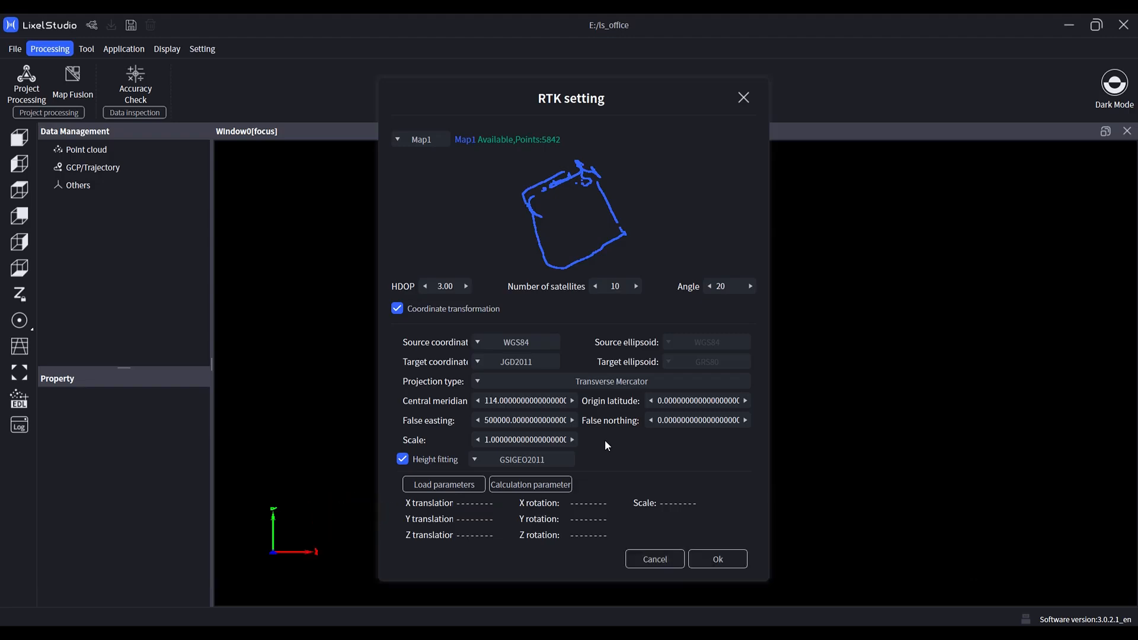
# Load the seven transformation parameters from "7parameters_Japan.txt" in the Downloads folder and confirm the RTK settings
pyautogui.click(468, 485)
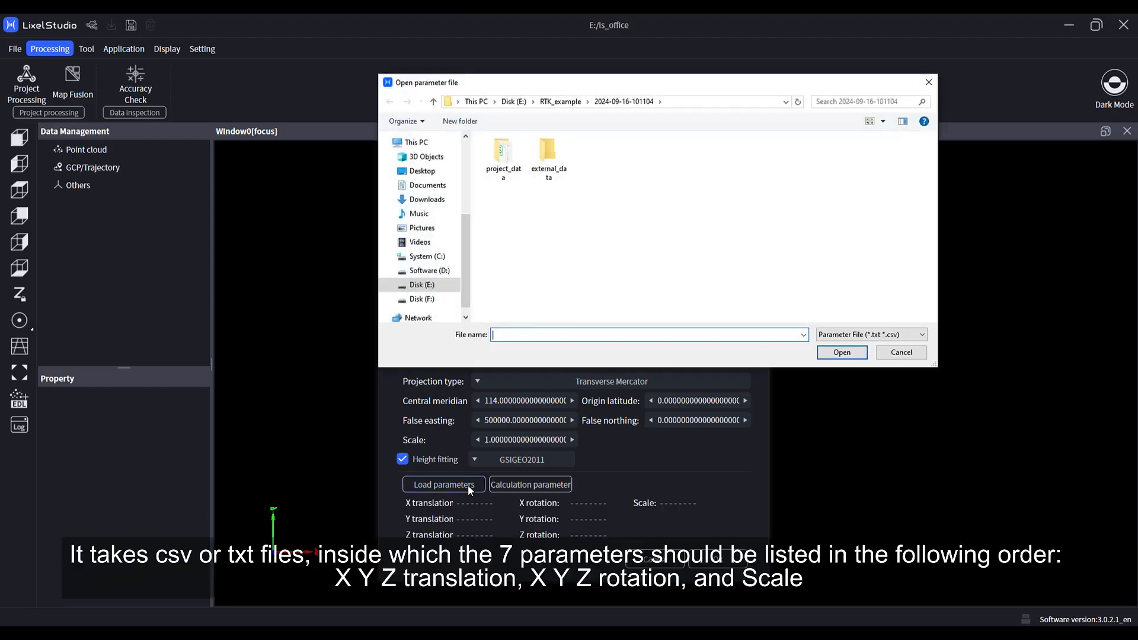
pyautogui.click(426, 199)
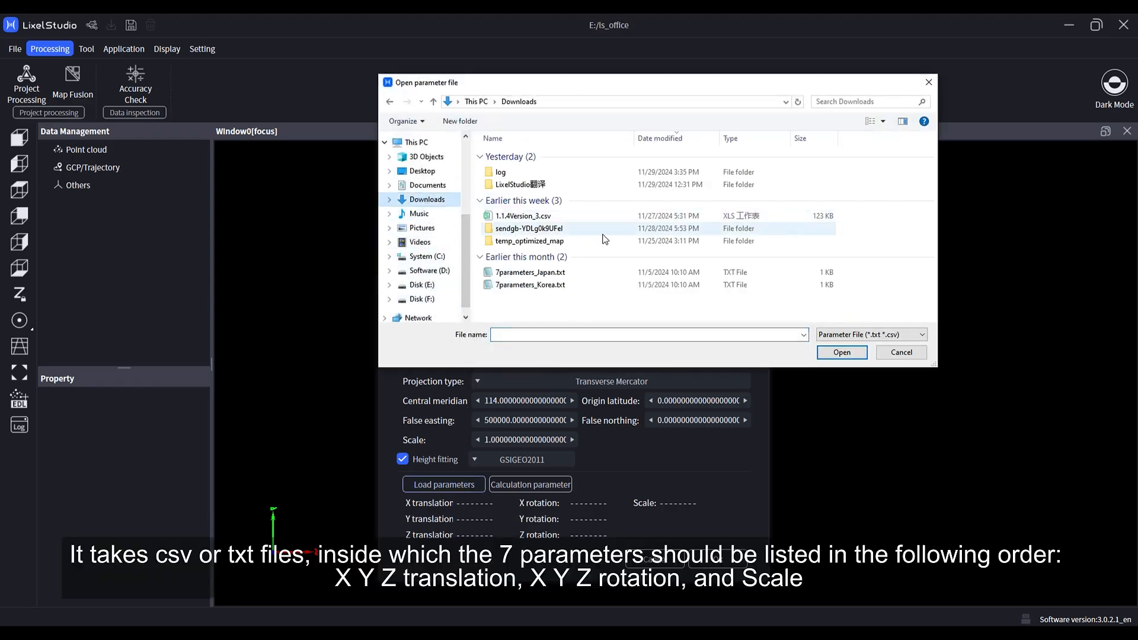
pyautogui.click(598, 271)
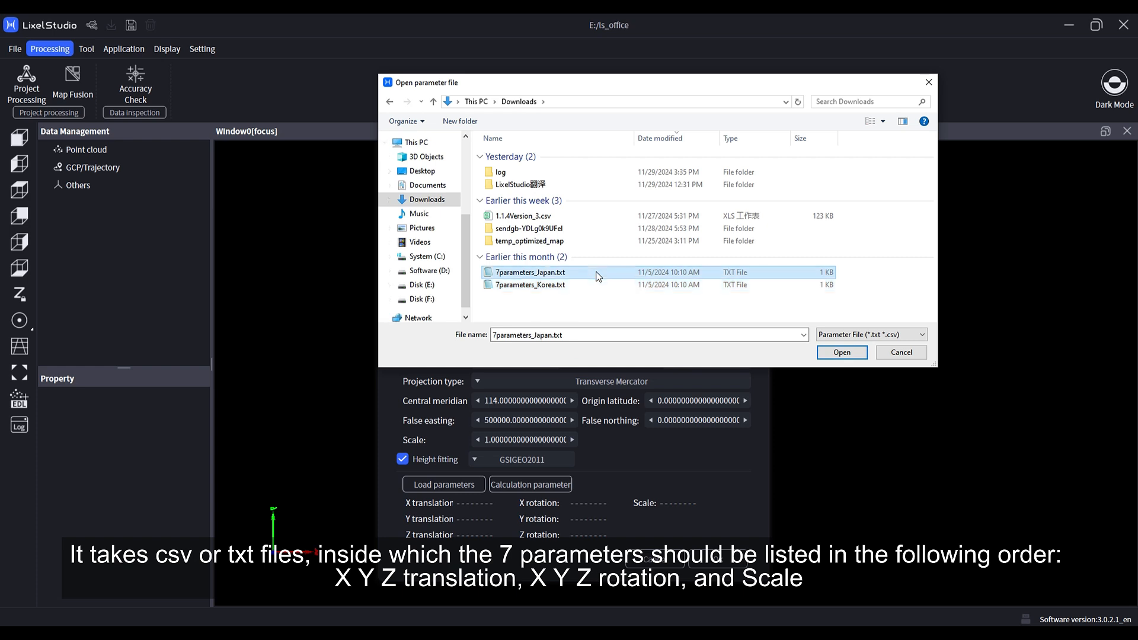
pyautogui.click(842, 353)
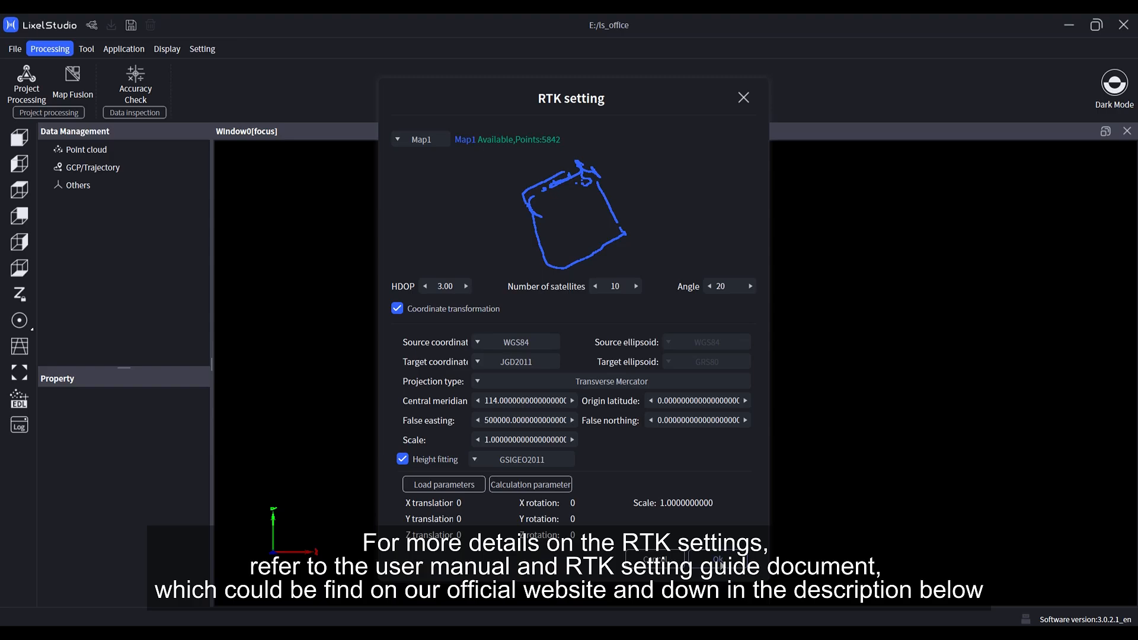
pyautogui.click(720, 560)
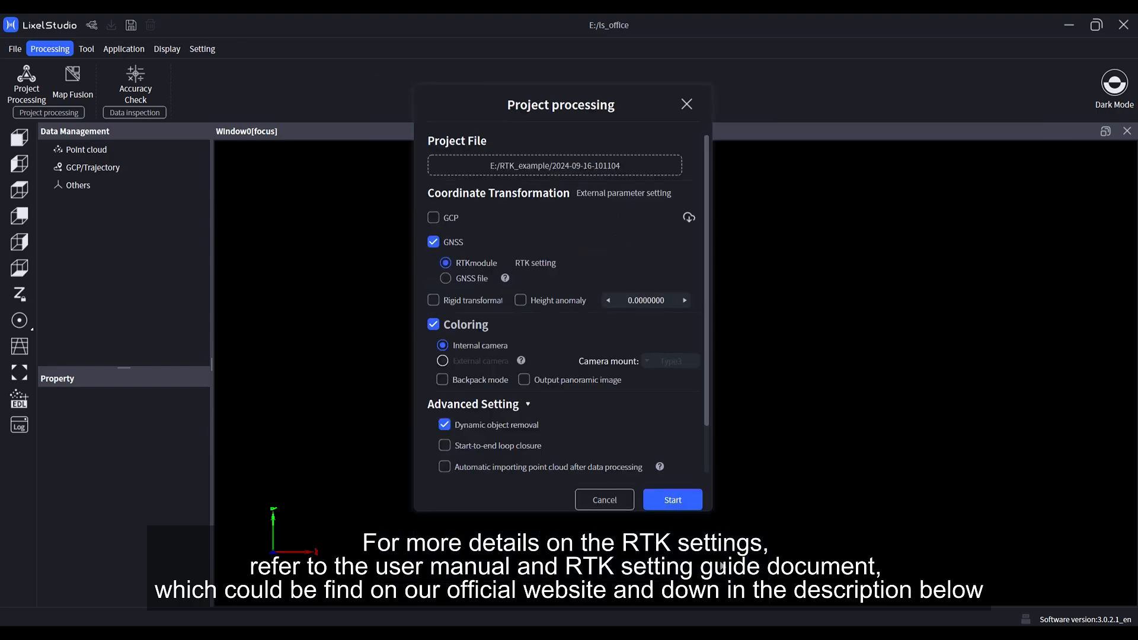